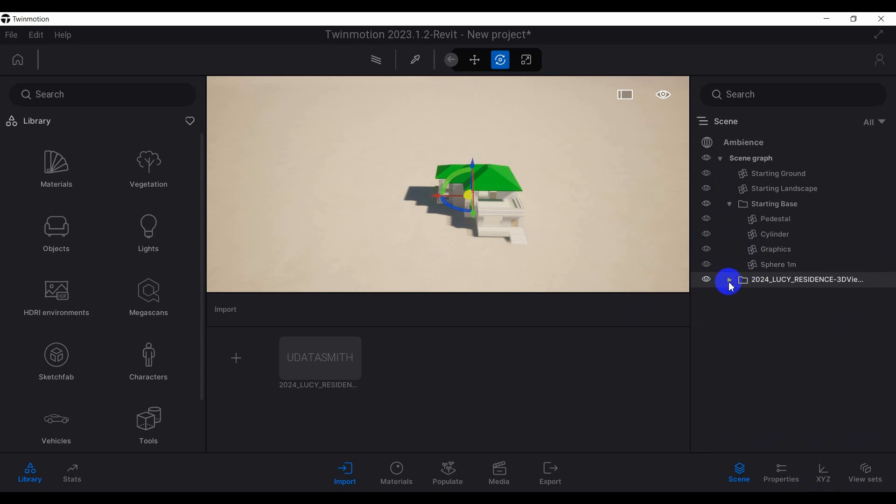
- Expand the imported 2024_LUCY_RESIDENCE folder in the scene graph and collapse its four level folders and three railing folders
click(730, 281)
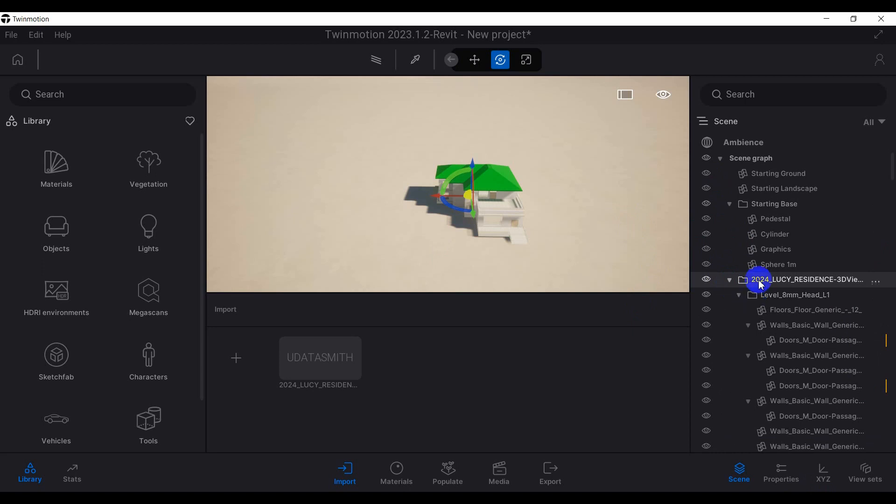
scroll(756, 256, down, 5)
scroll(764, 227, up, 2)
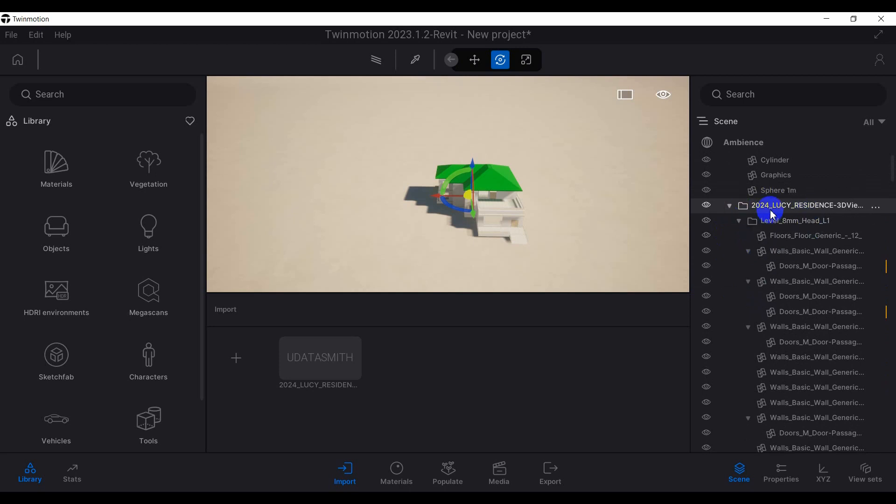
click(739, 222)
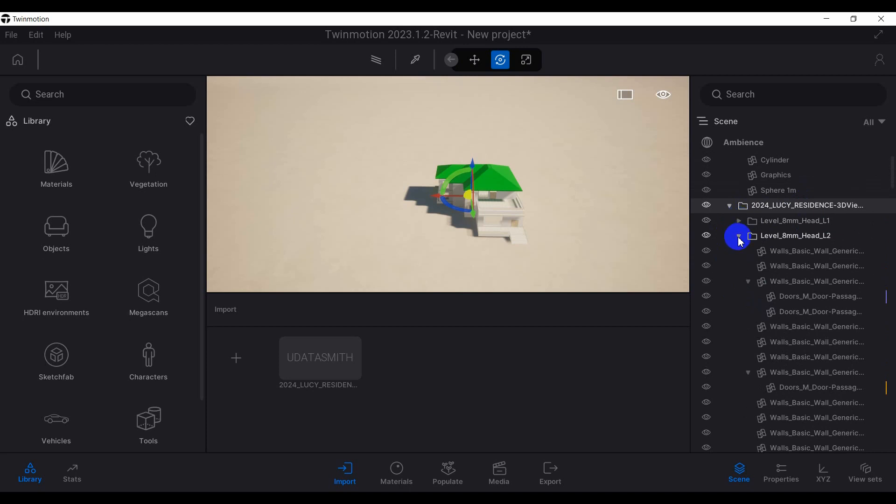
click(741, 236)
click(739, 251)
click(739, 266)
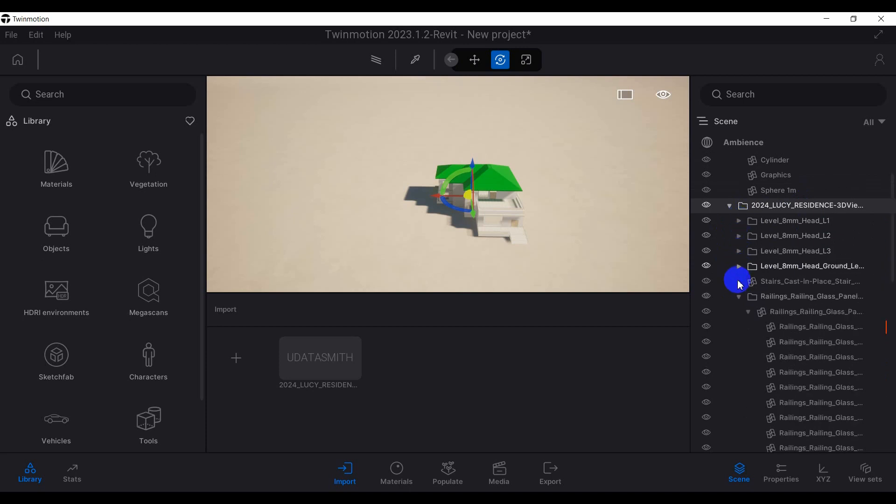
click(740, 298)
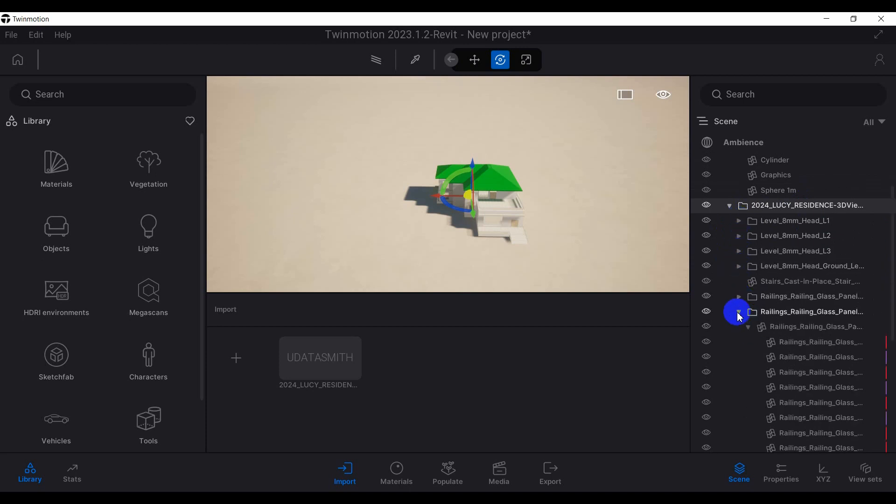
click(740, 313)
click(740, 328)
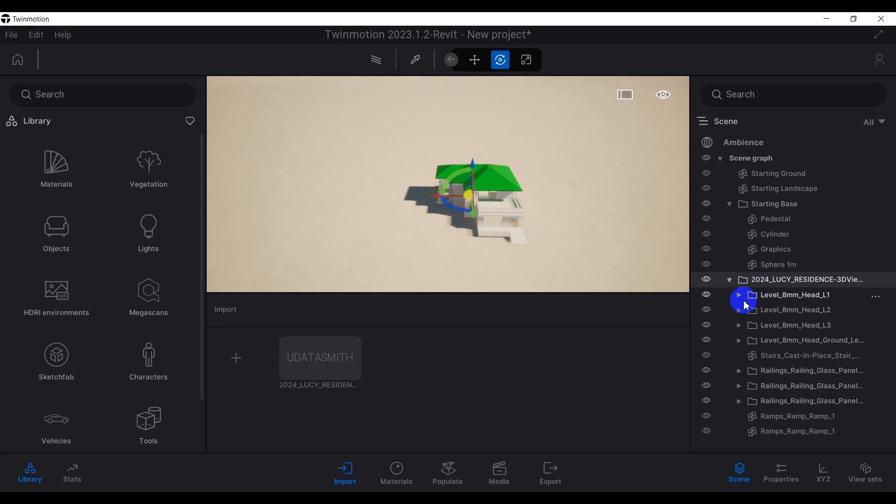
- Hide the whole imported residence, show only Level_8mm_Head_L1, and close the import area to enlarge the viewport
click(707, 280)
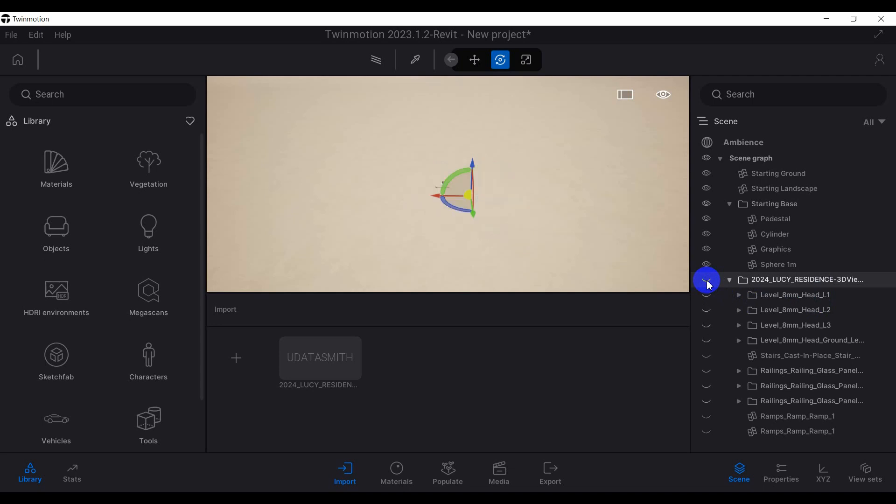
click(776, 296)
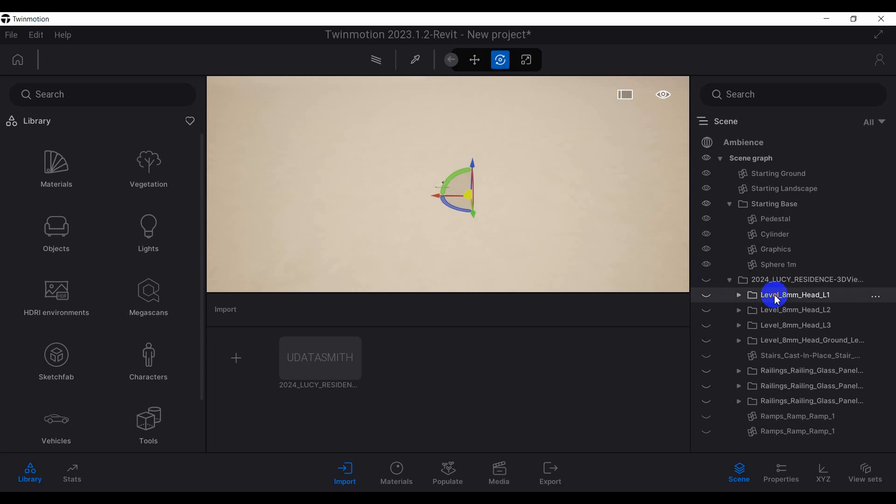
click(708, 296)
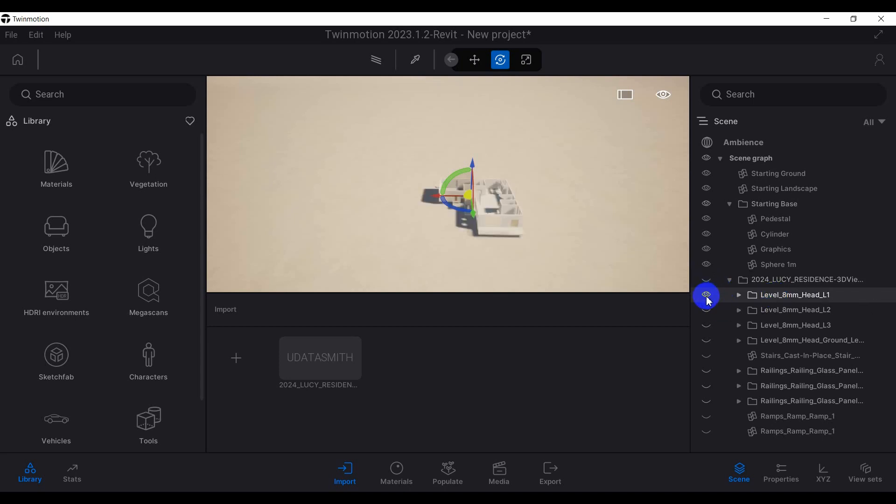
scroll(522, 207, up, 3)
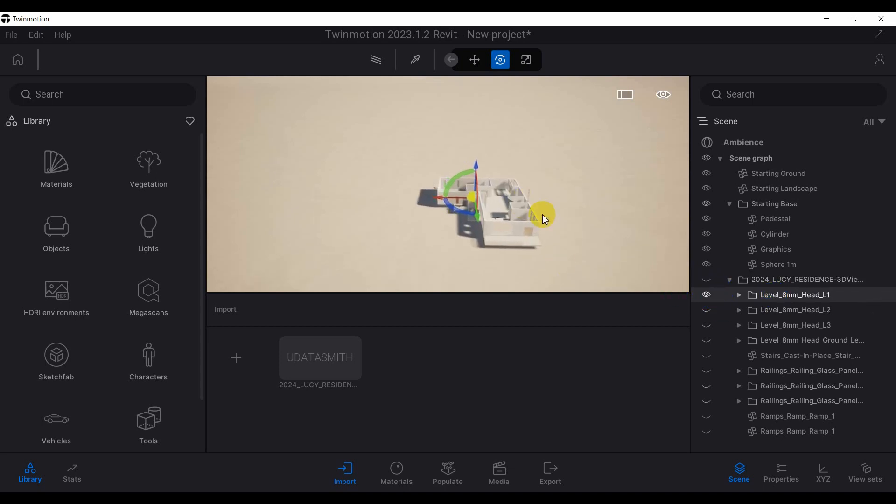
key(d)
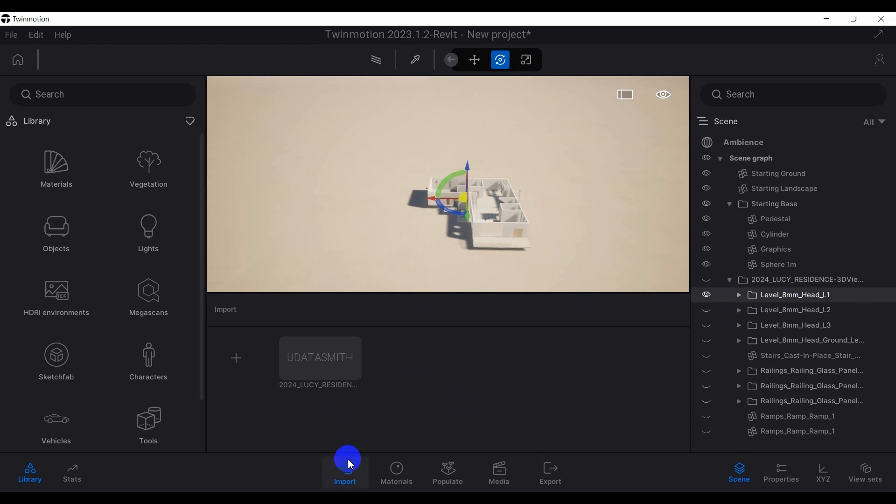
click(341, 485)
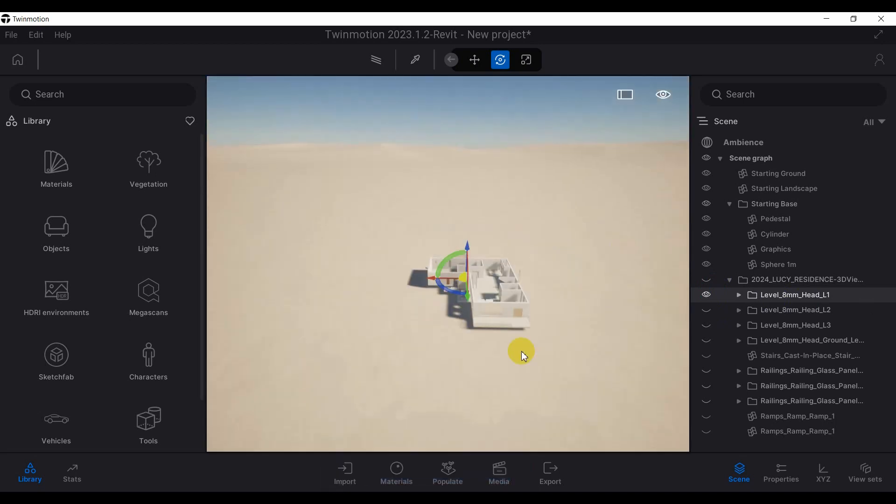
drag(541, 318, 587, 315)
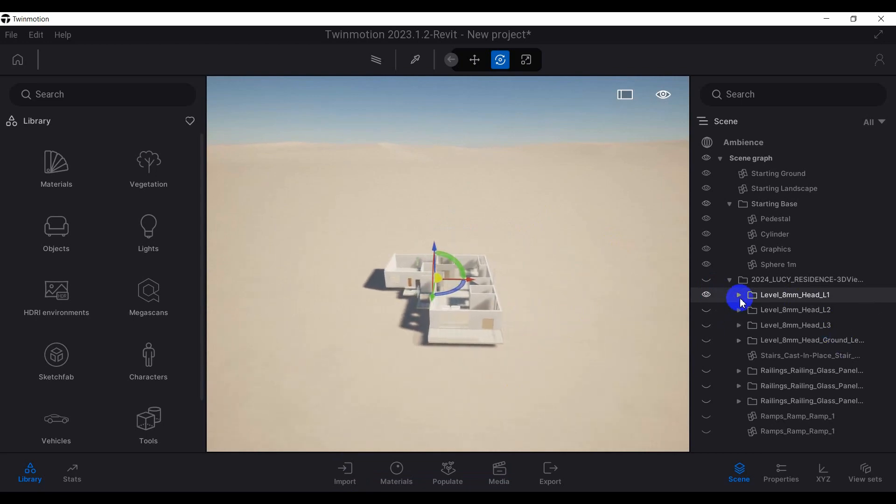
- Expand the Level_8mm_Head_L1 folder and widen the scene graph so the full element names fit
click(739, 295)
scroll(714, 182, down, 3)
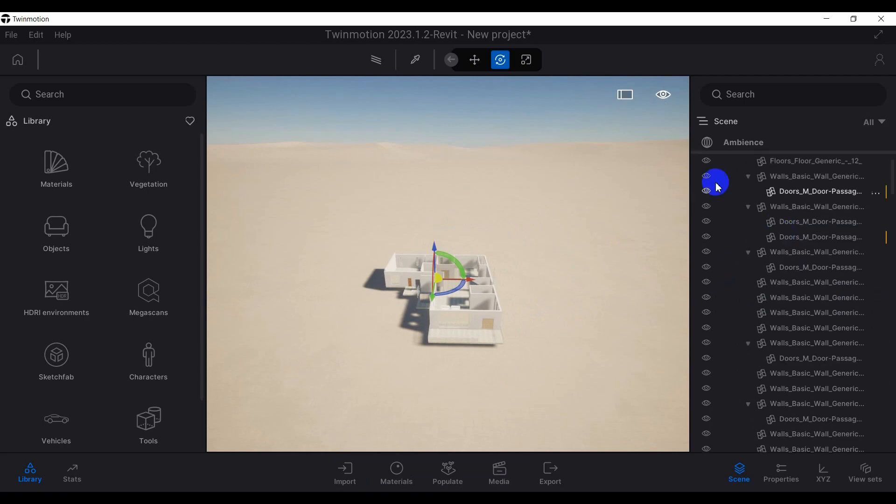
drag(691, 109, 571, 119)
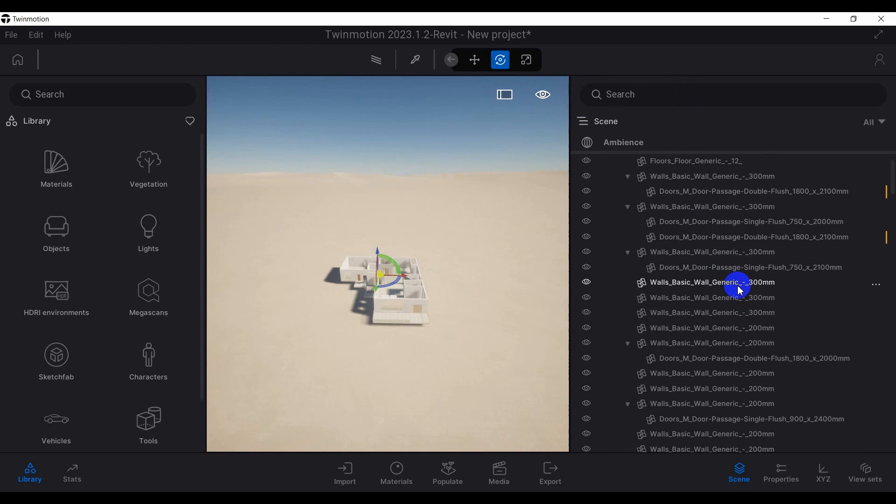
scroll(740, 291, up, 5)
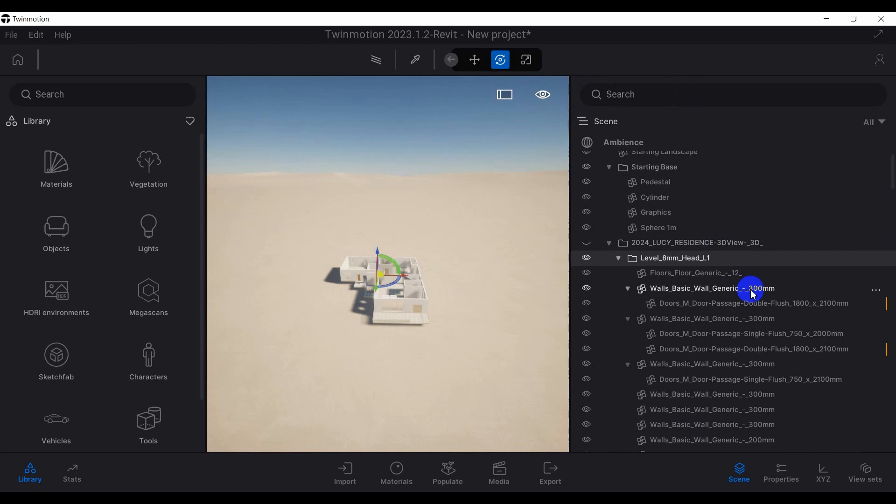
scroll(705, 287, down, 1)
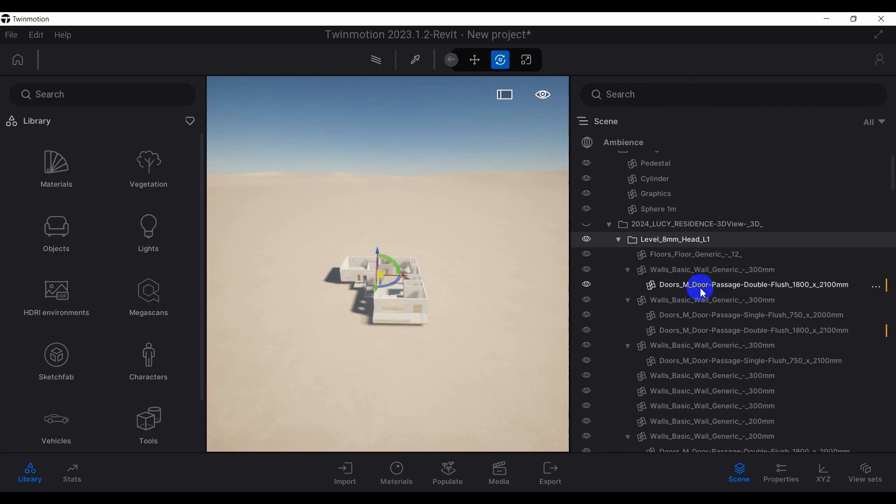
- Select the first 300mm generic wall under Level_8mm_Head_L1 and focus the view on it
click(628, 271)
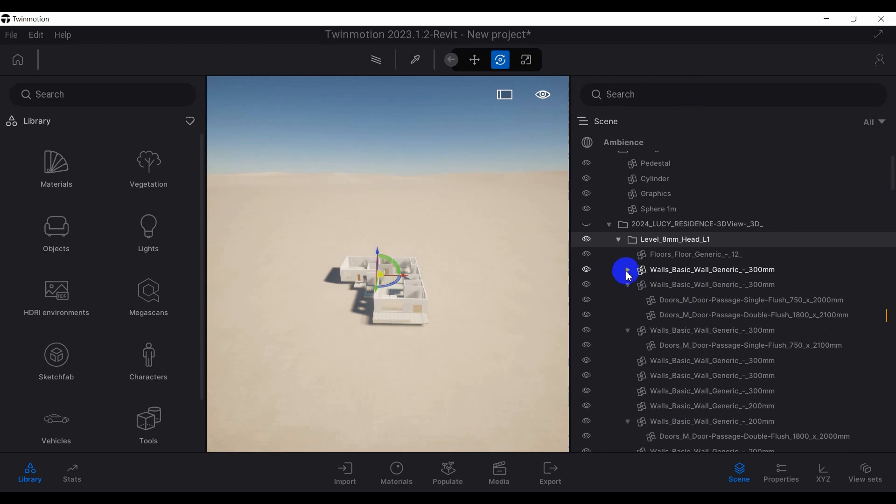
click(629, 271)
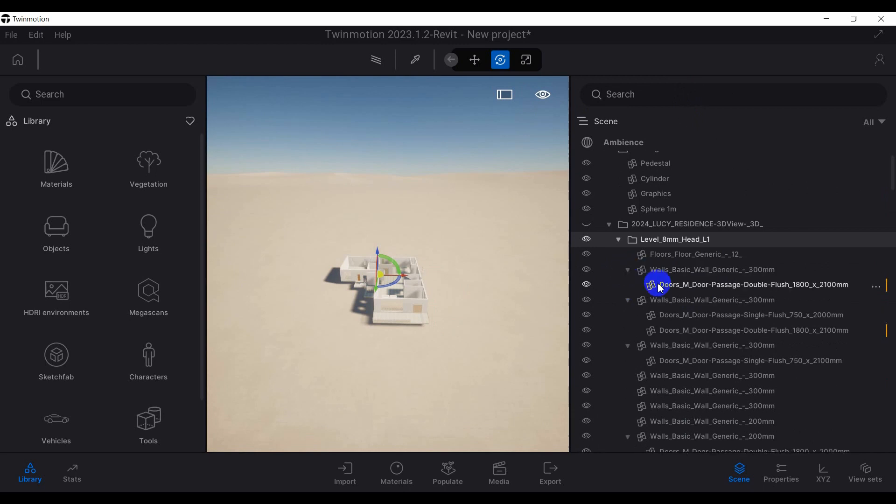
click(686, 285)
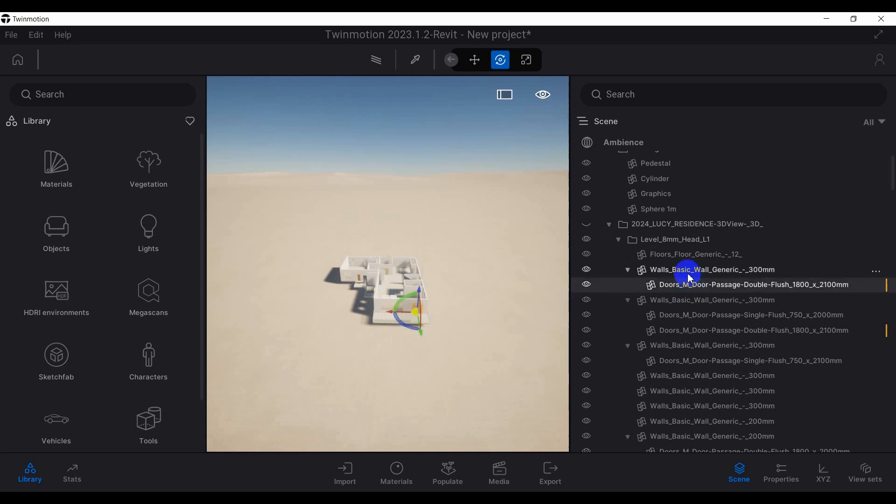
click(690, 276)
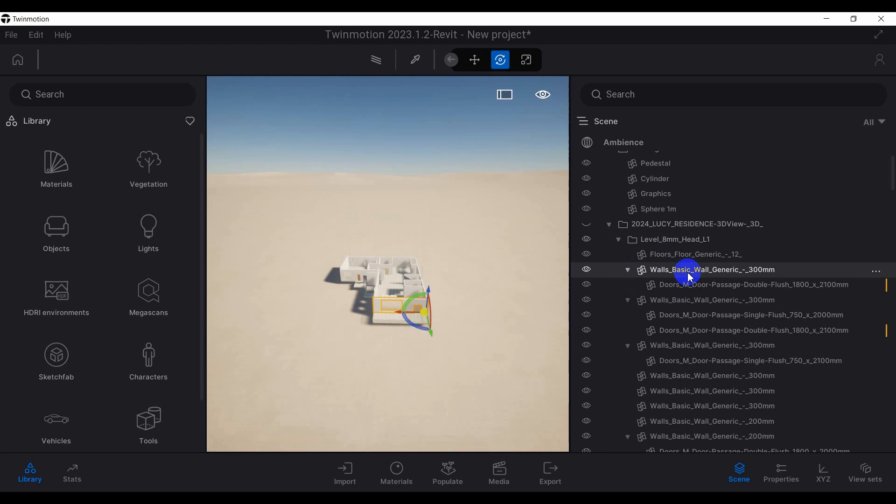
double_click(690, 275)
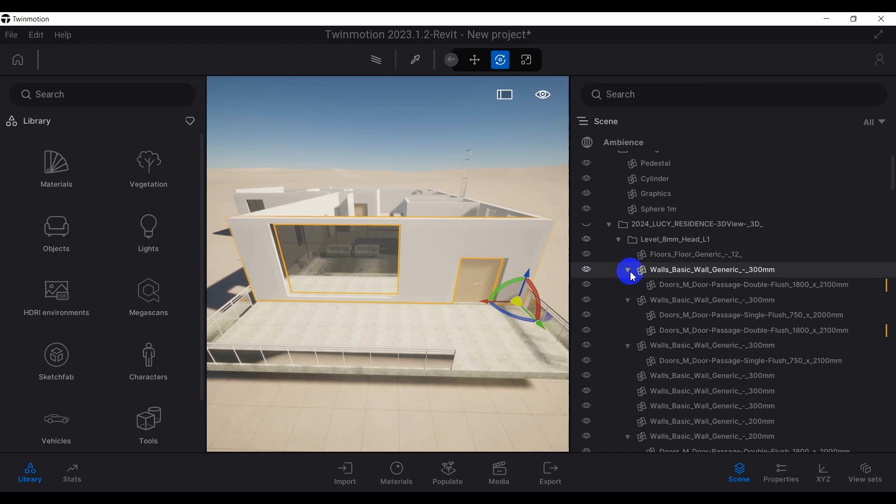
- Add the remaining 300mm generic walls of Level_8mm_Head_L1 to the selection, leaving out their doors
click(693, 305)
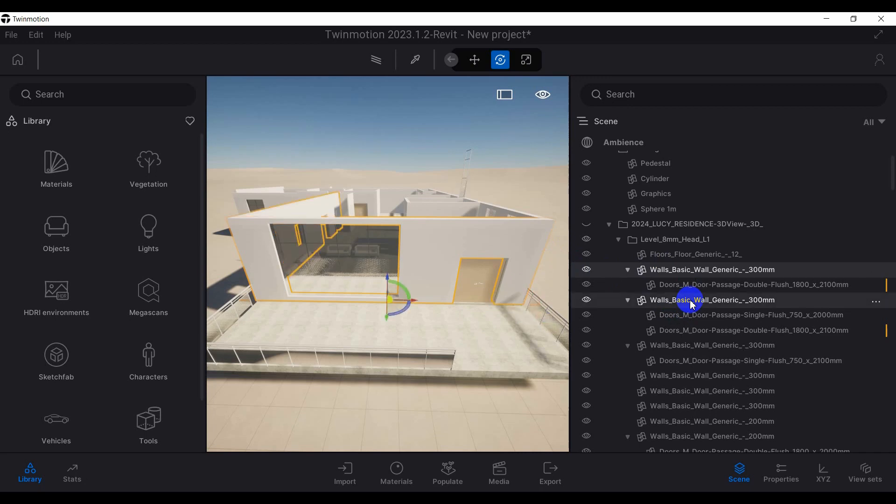
scroll(693, 278, down, 1)
scroll(704, 276, down, 1)
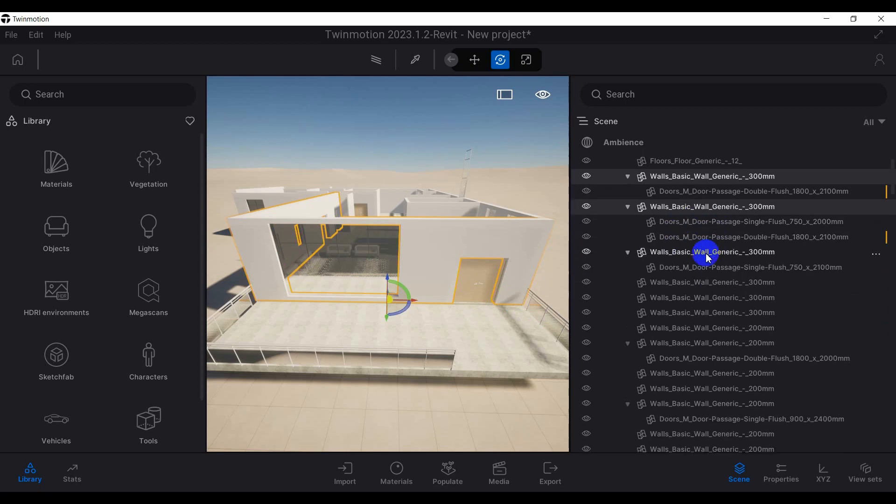
ctrl+click(708, 257)
ctrl+click(714, 283)
shift+click(721, 312)
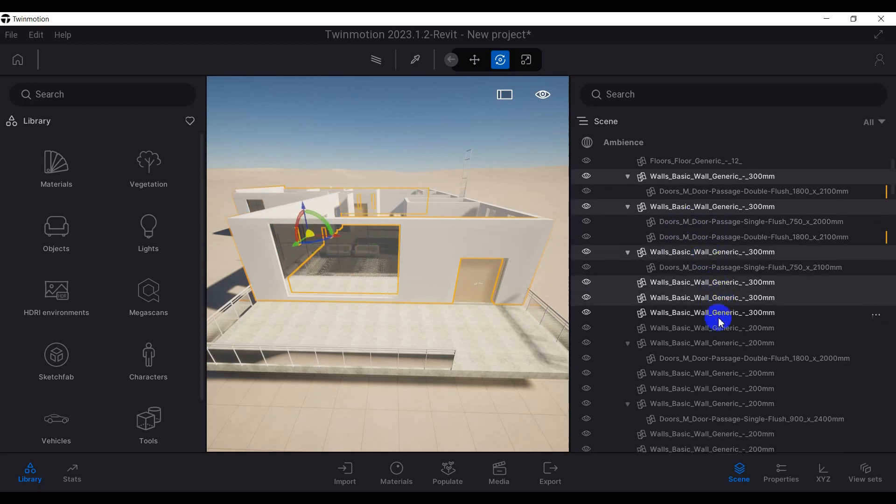
- Add all 200mm generic walls listed above the first exterior glazing curtain wall to the selection, without their doors
shift+click(714, 327)
shift+click(714, 343)
scroll(728, 280, down, 2)
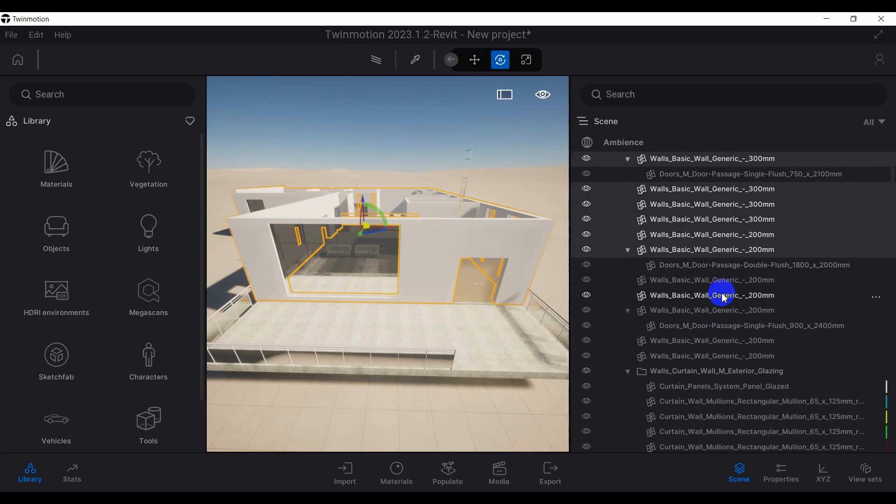
ctrl+click(725, 281)
ctrl+click(729, 296)
ctrl+click(730, 312)
scroll(733, 259, down, 1)
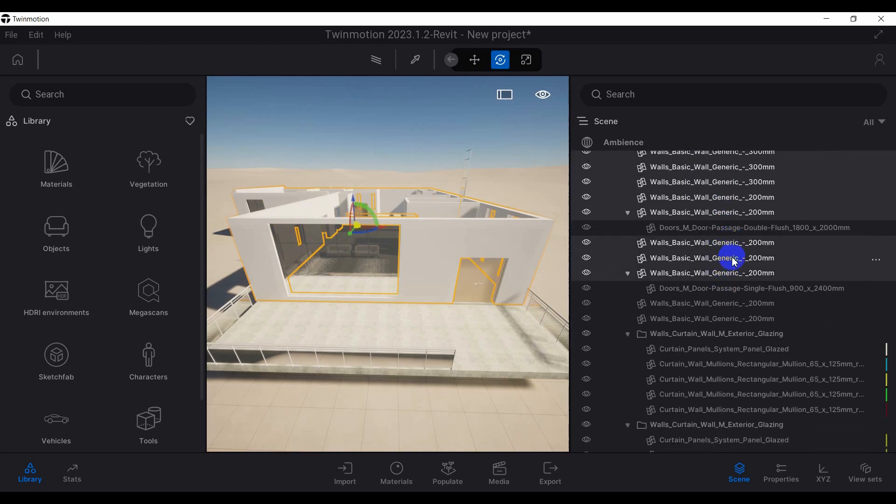
ctrl+click(716, 286)
ctrl+click(720, 301)
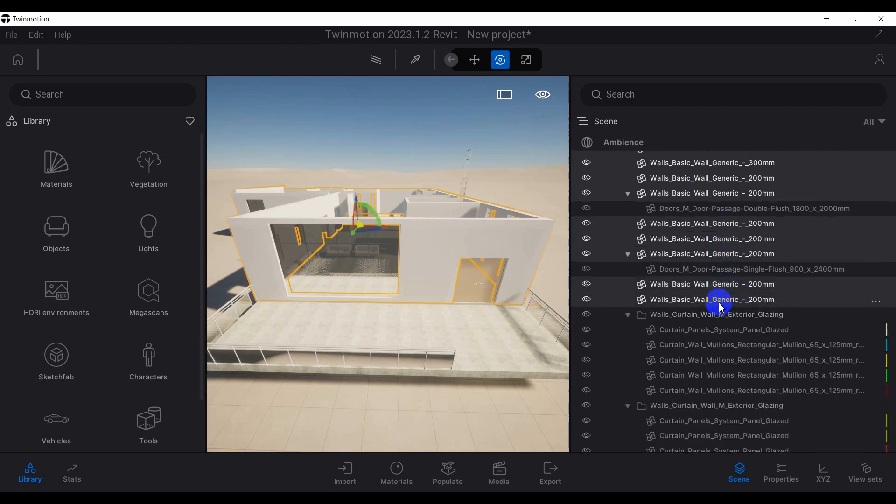
- Add the two 200mm generic walls listed further down between the curtain wall groups to the selection
scroll(737, 278, down, 2)
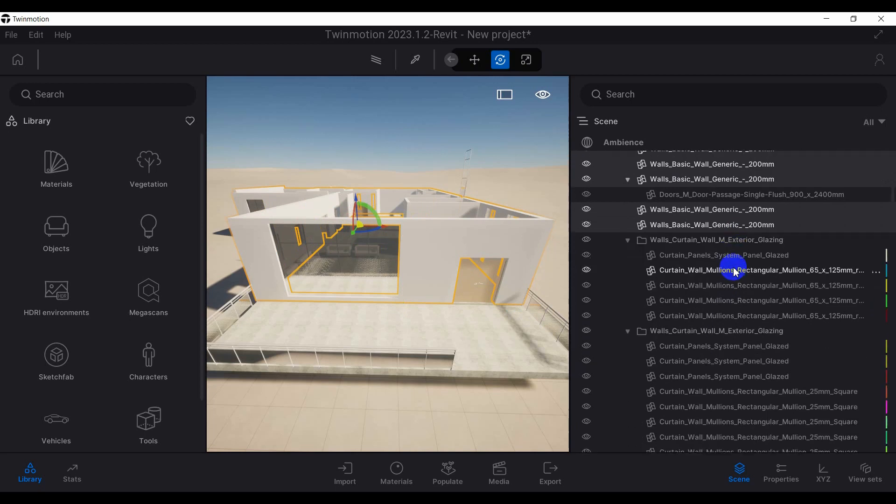
scroll(736, 272, down, 8)
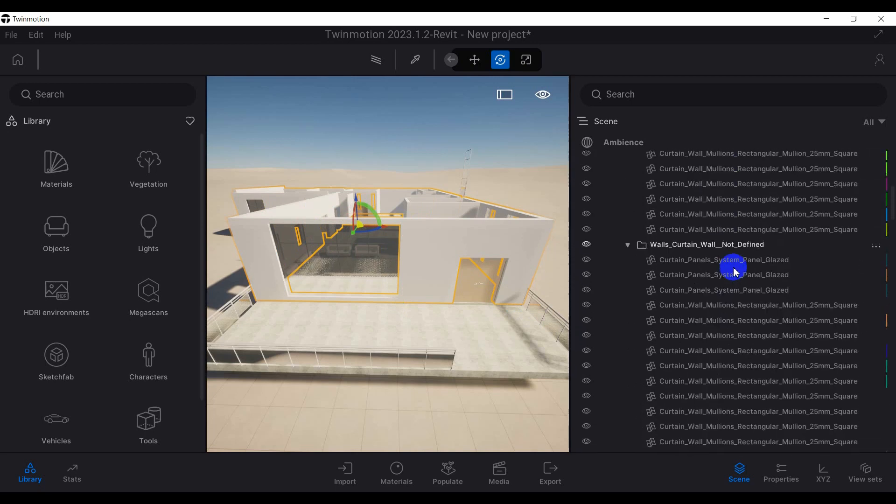
scroll(736, 273, down, 3)
scroll(736, 272, up, 8)
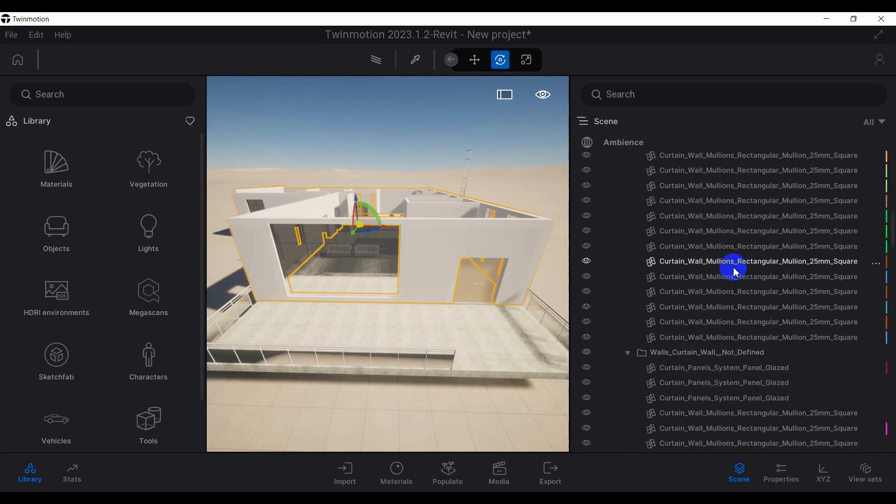
scroll(736, 272, down, 5)
scroll(736, 272, up, 6)
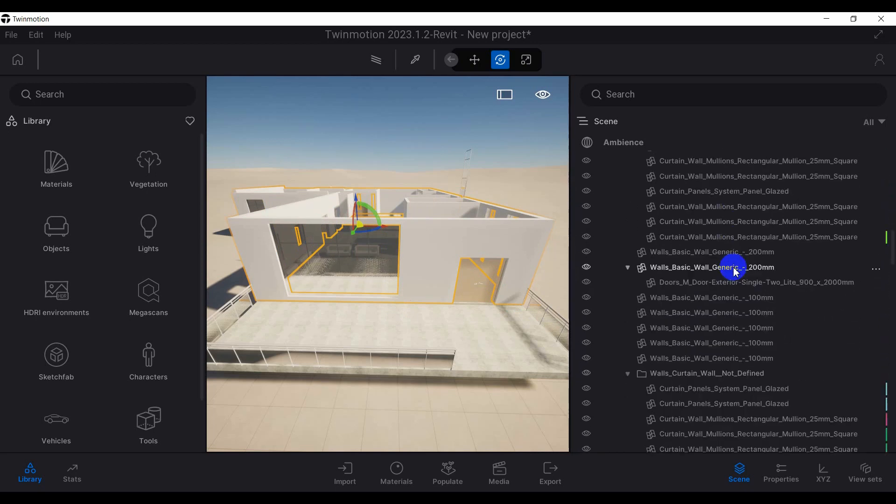
click(714, 252)
ctrl+click(730, 268)
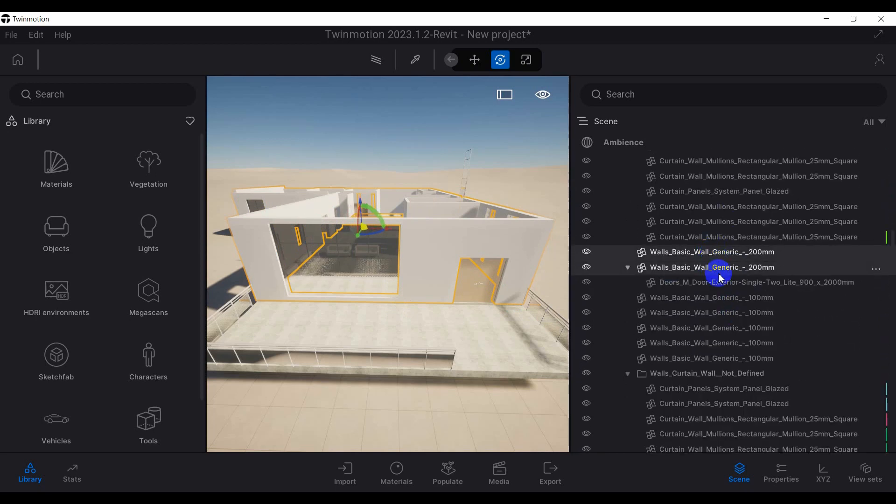
- Add the five 100mm generic walls below the exterior two-lite door to the selection
ctrl+click(730, 299)
ctrl+click(726, 312)
ctrl+click(725, 328)
ctrl+click(724, 343)
ctrl+click(724, 358)
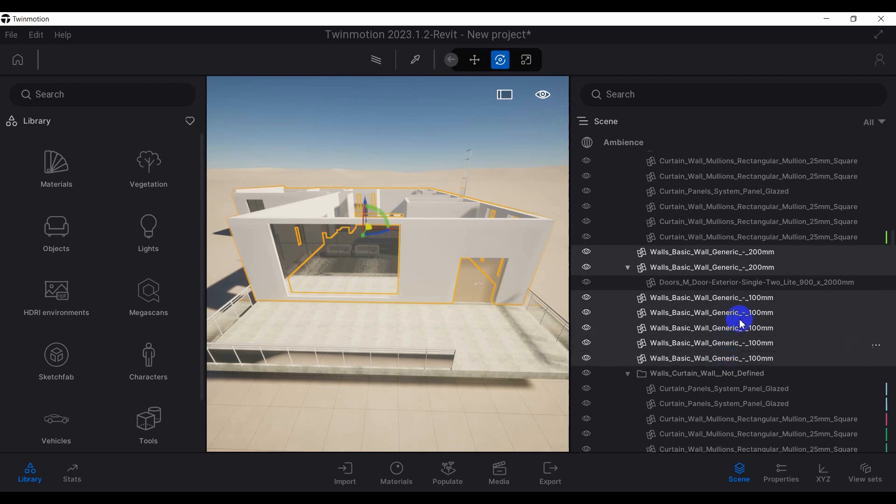
scroll(743, 323, down, 8)
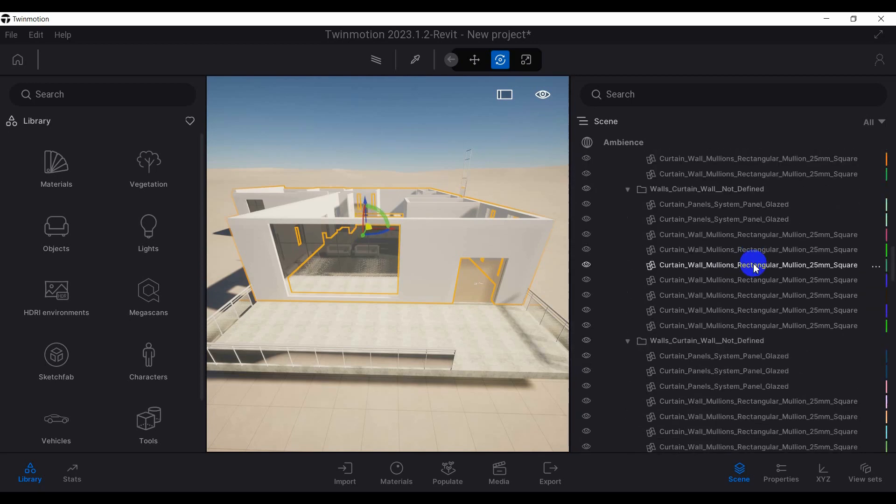
- Add the five 50mm generic walls listed below the curtain wall groups to the selection
scroll(755, 268, down, 5)
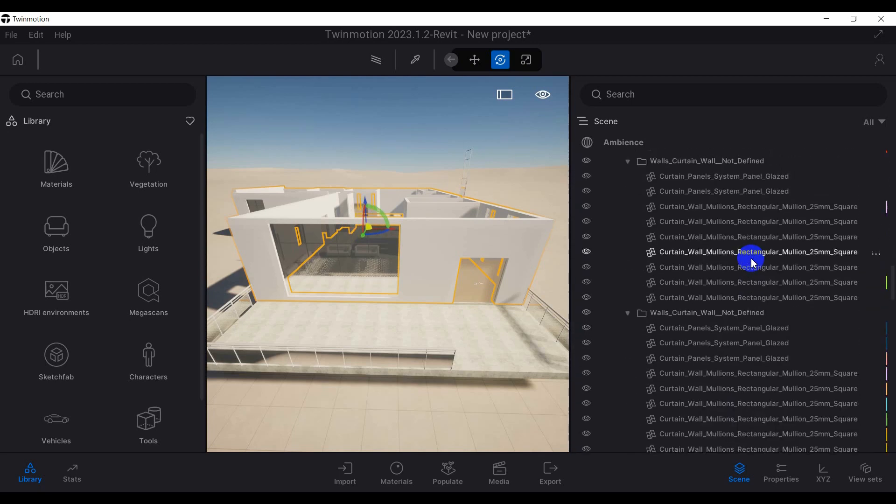
scroll(754, 264, down, 6)
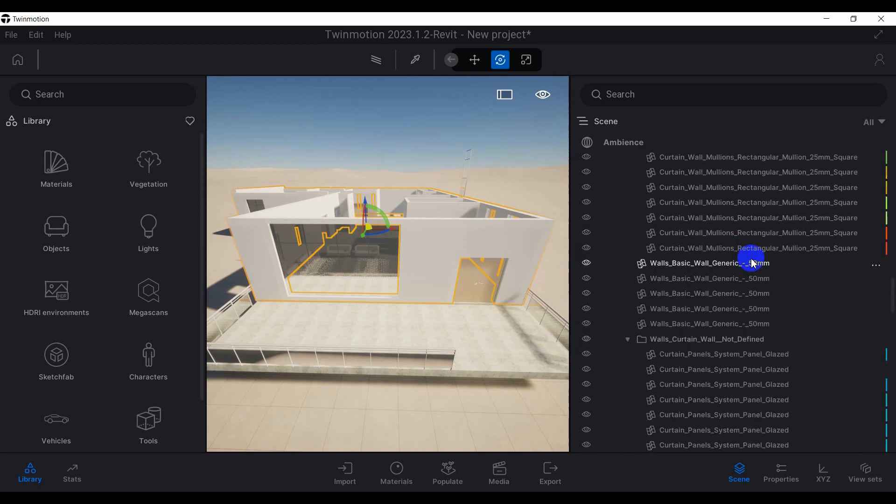
click(754, 263)
ctrl+click(747, 279)
ctrl+click(743, 293)
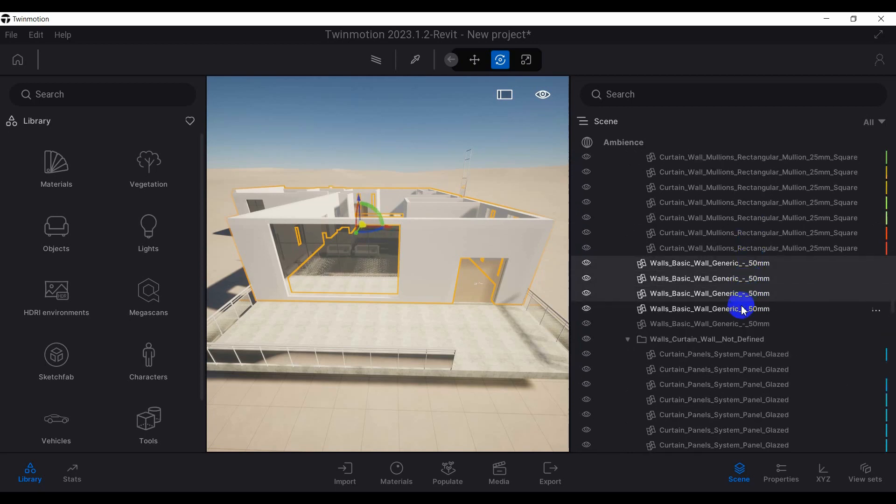
ctrl+click(742, 309)
ctrl+click(743, 324)
- Add the two 200mm generic walls listed beneath the seven-panel curtain wall group to the selection, without their double-flush door
scroll(742, 320, up, 6)
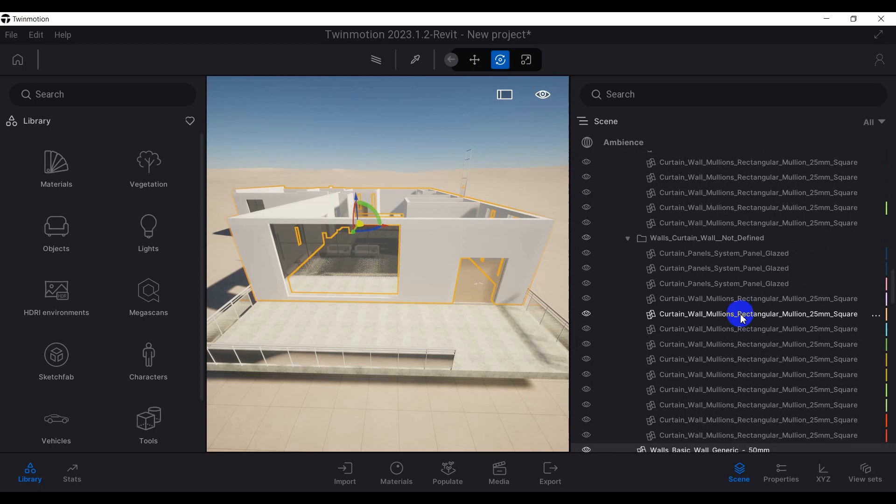
scroll(744, 245, down, 12)
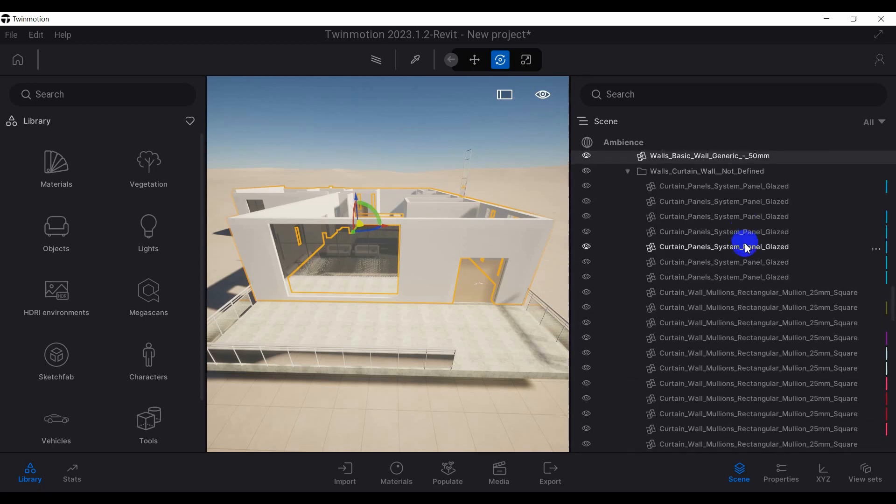
scroll(746, 249, down, 10)
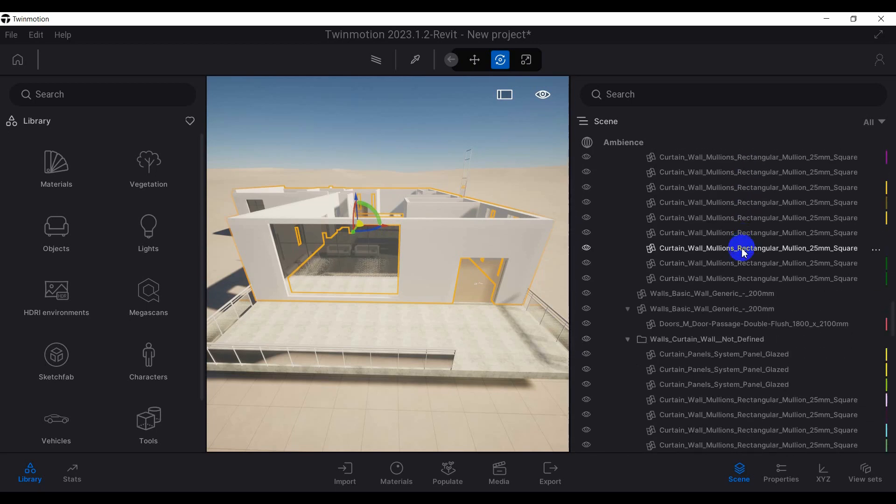
click(731, 299)
scroll(745, 270, down, 5)
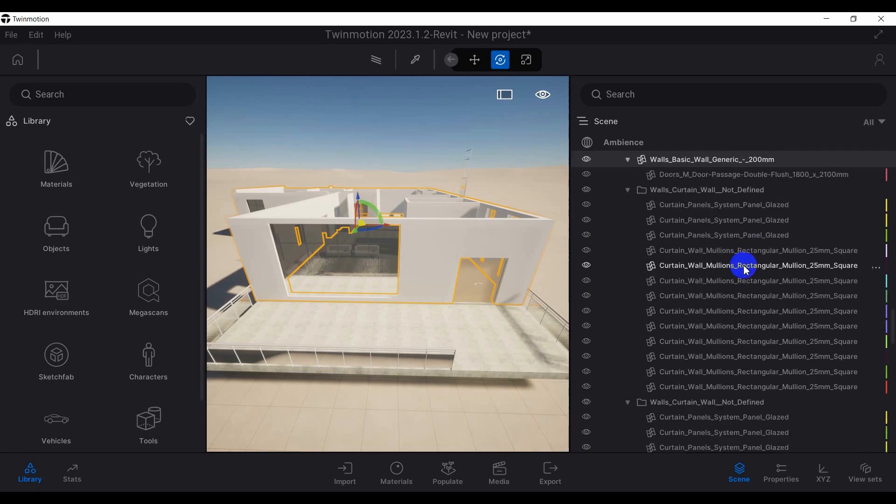
- Look through the remaining curtain wall and railing entries of the scene list for further generic walls
scroll(746, 270, down, 3)
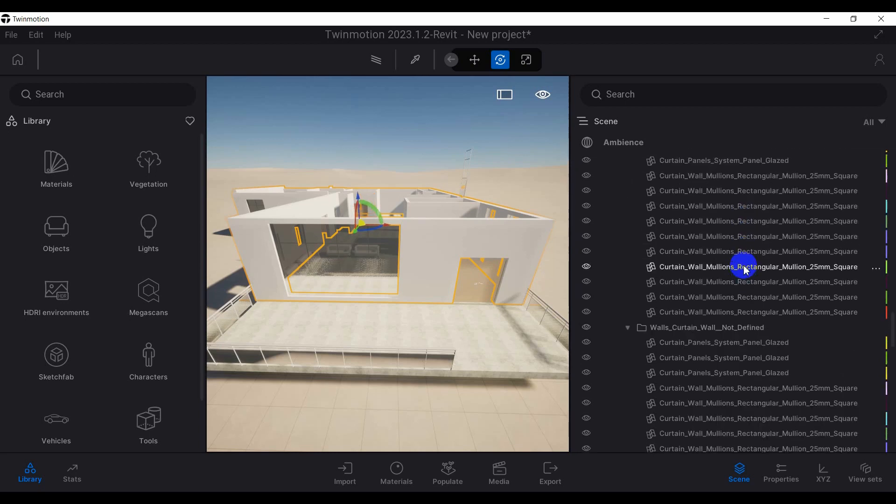
scroll(746, 270, down, 10)
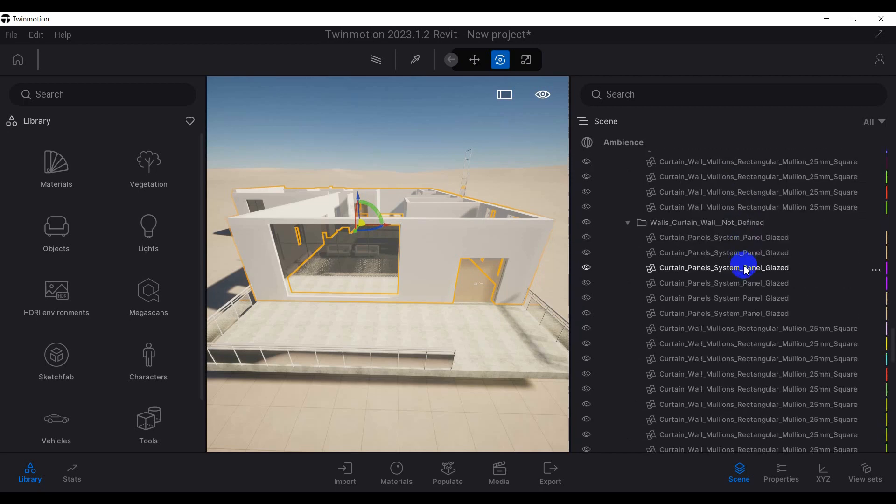
scroll(746, 269, down, 10)
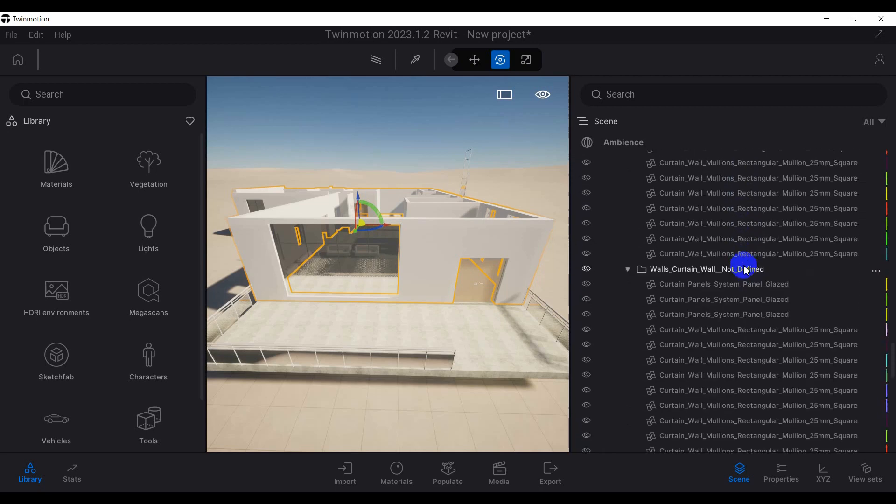
scroll(746, 271, down, 7)
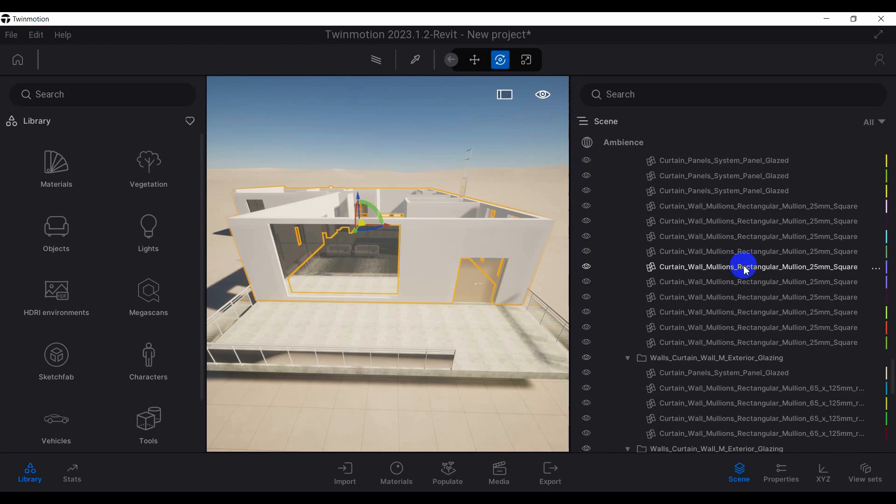
scroll(746, 269, down, 4)
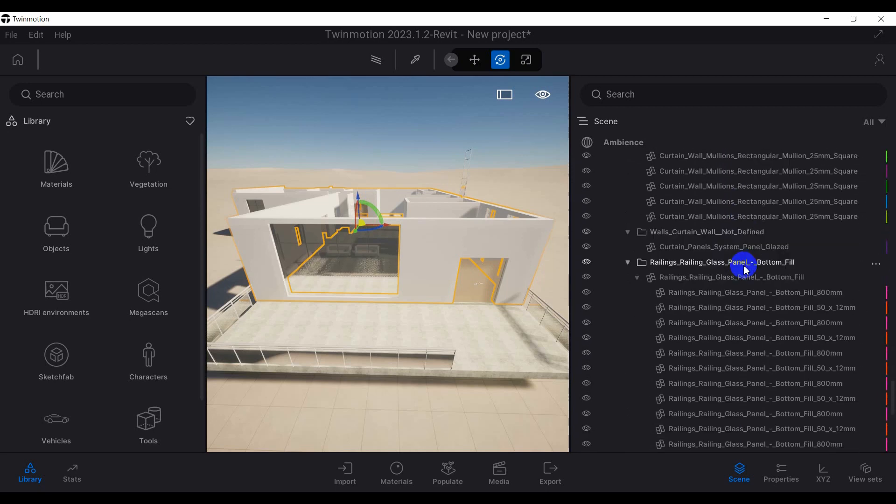
scroll(746, 270, down, 10)
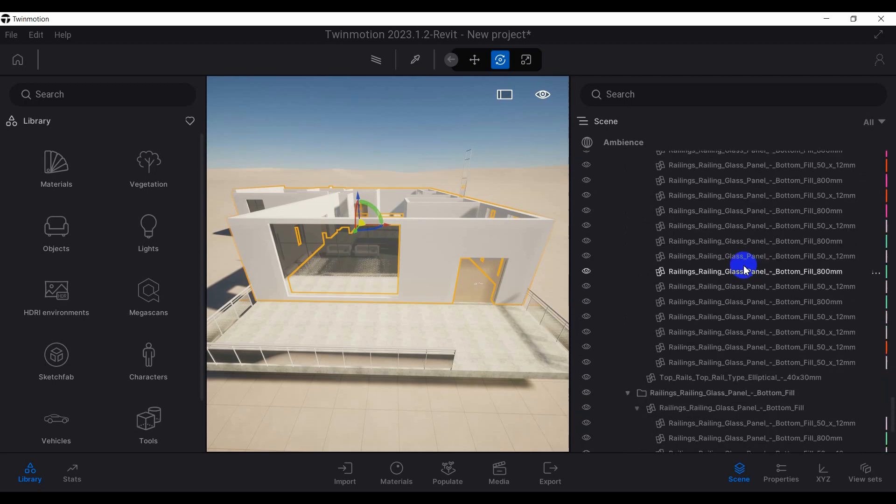
scroll(746, 271, down, 6)
scroll(746, 270, down, 3)
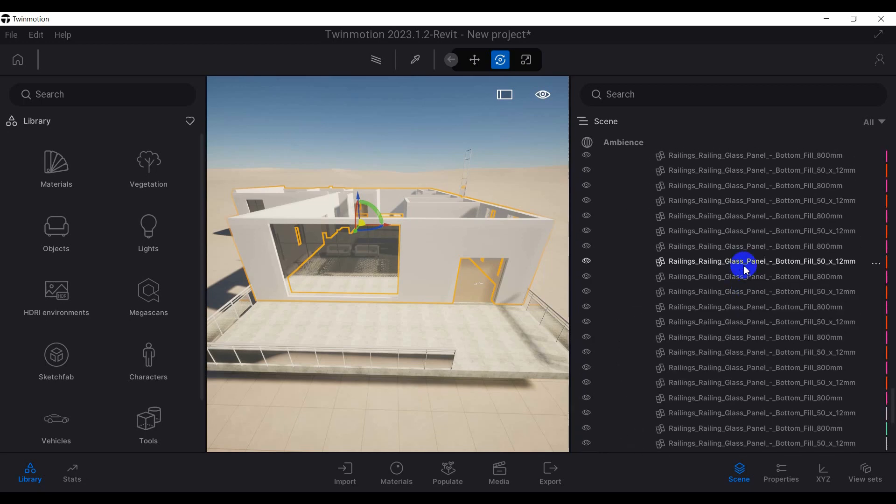
scroll(746, 270, up, 10)
scroll(745, 266, up, 20)
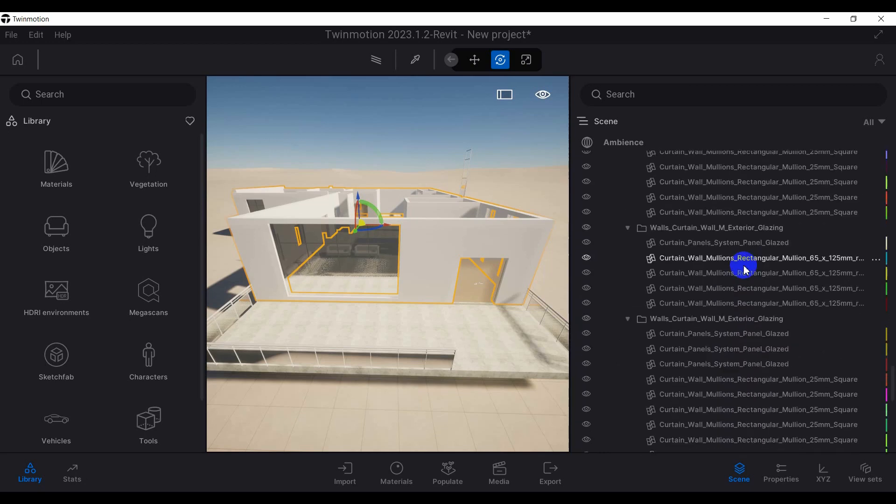
- Move all the selected generic walls into a new container named "L1 Wall"
scroll(746, 270, up, 10)
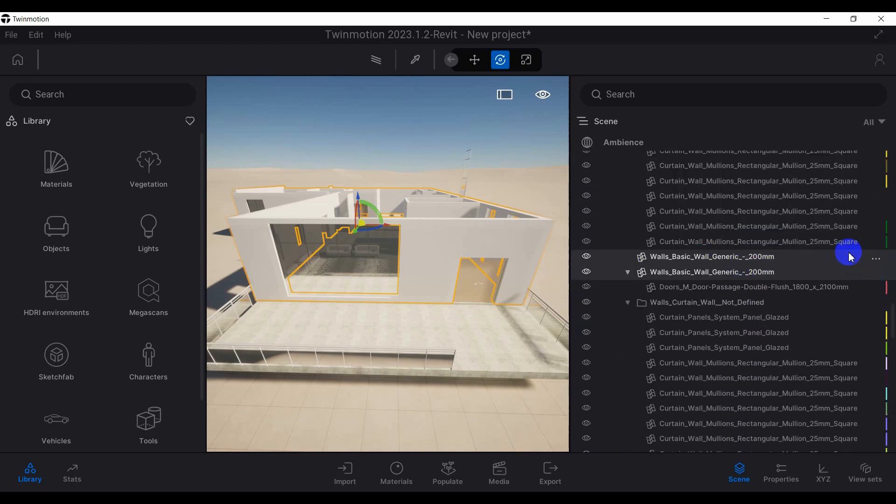
click(877, 260)
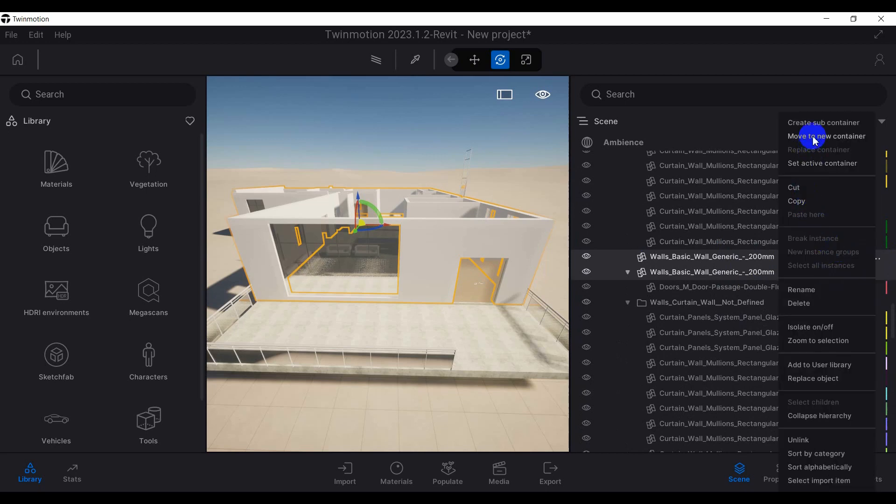
mouse_move(816, 140)
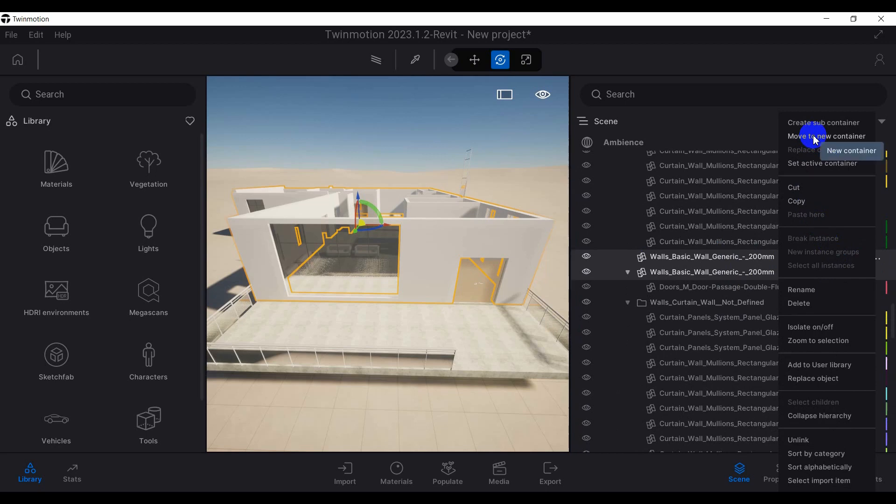
click(839, 139)
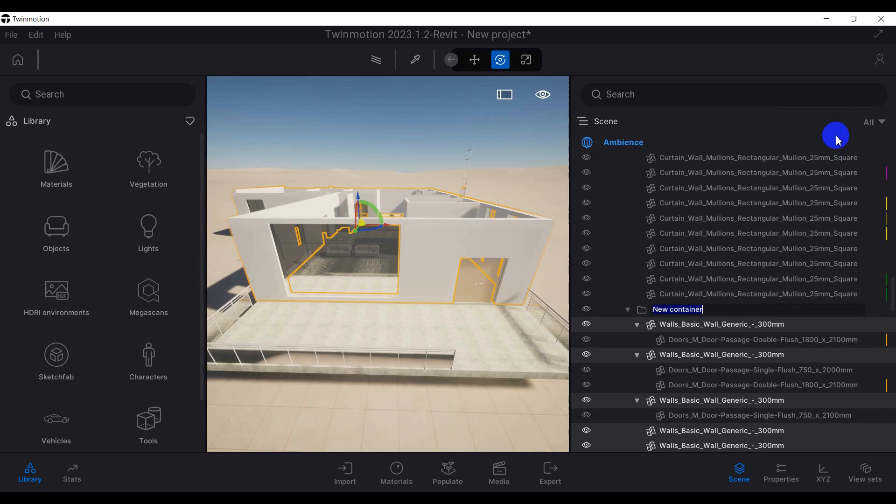
text(L1 Wall)
key(Return)
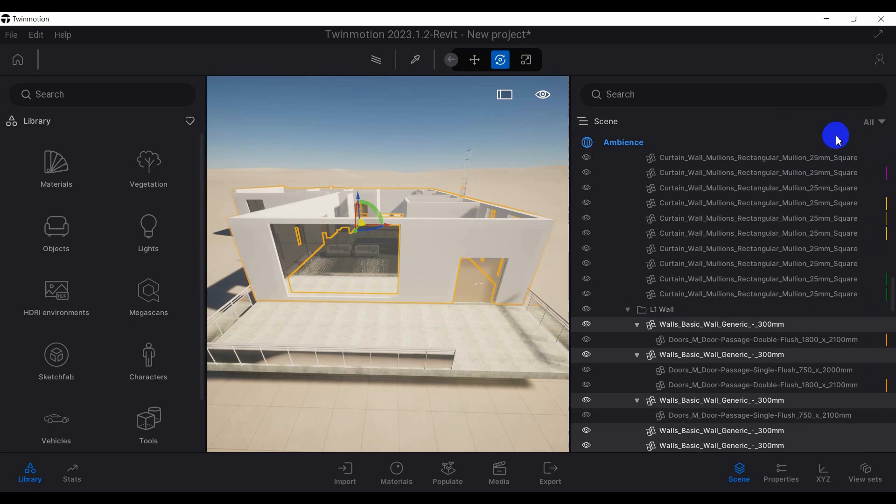
- Collapse the L1 Wall container and move it directly below Floors_Floor_Generic_-_12_ in Level_8mm_Head_L1
click(628, 310)
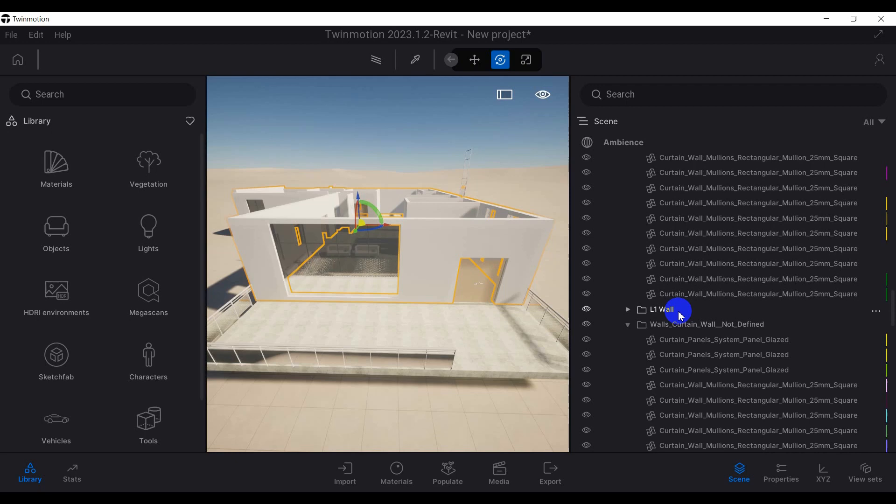
click(682, 314)
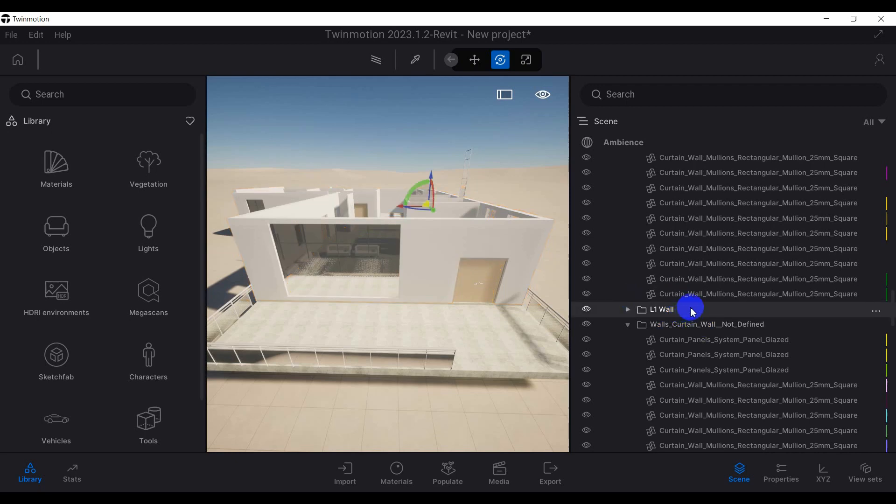
mouse_move(692, 314)
mouse_down()
mouse_move(698, 153)
mouse_move(685, 238)
mouse_move(686, 323)
mouse_up()
- Collapse the two Walls_Curtain_Wall_M_Exterior_Glazing containers directly below L1 Wall
scroll(705, 252, down, 2)
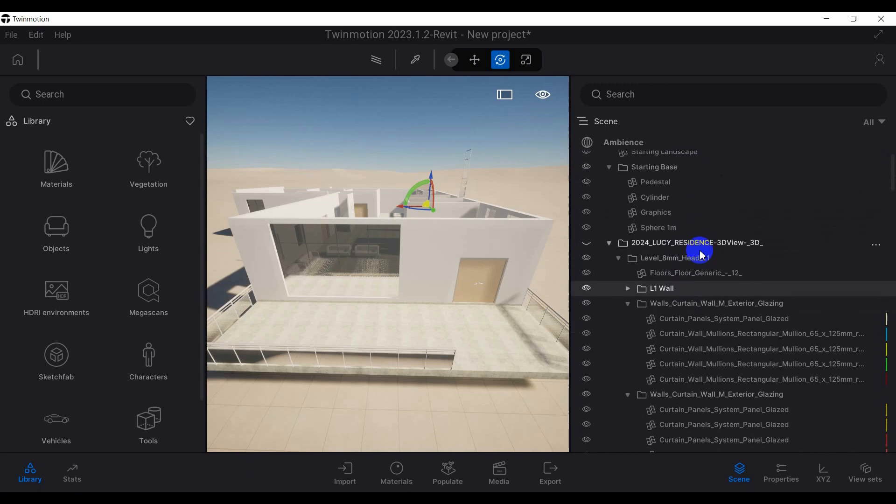
scroll(691, 262, down, 1)
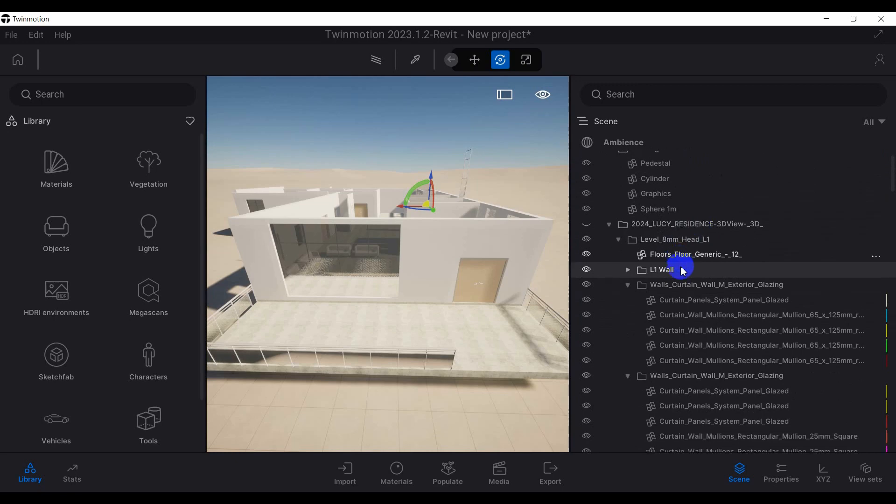
scroll(661, 327, down, 2)
click(672, 248)
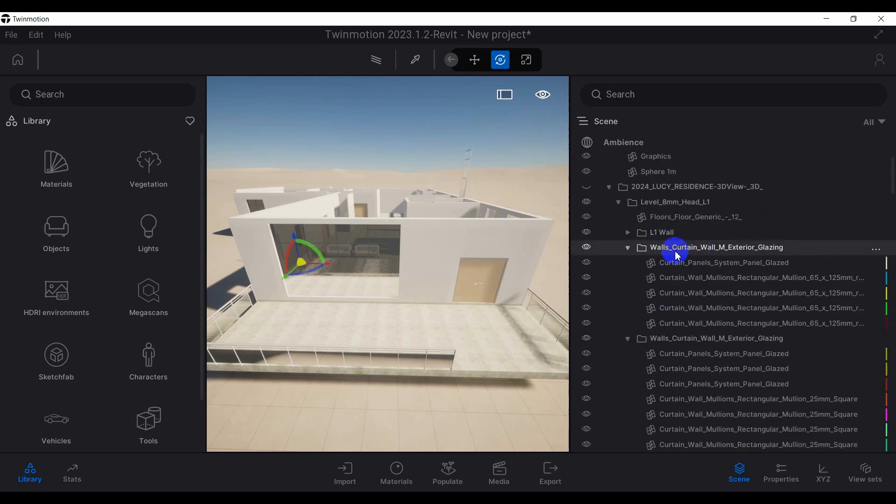
click(628, 248)
click(628, 262)
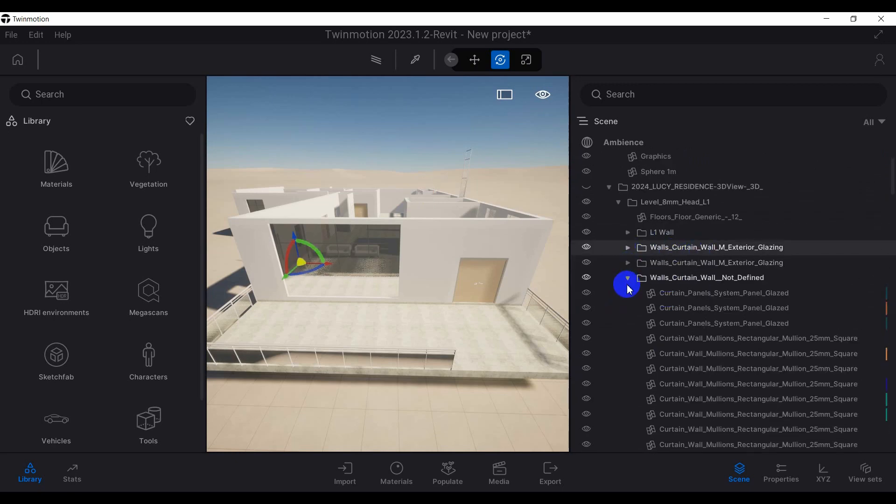
- Collapse every Walls_Curtain_Wall__Not_Defined container listed between the first and second pairs of exterior glazing containers
click(627, 278)
click(628, 293)
scroll(628, 290, down, 2)
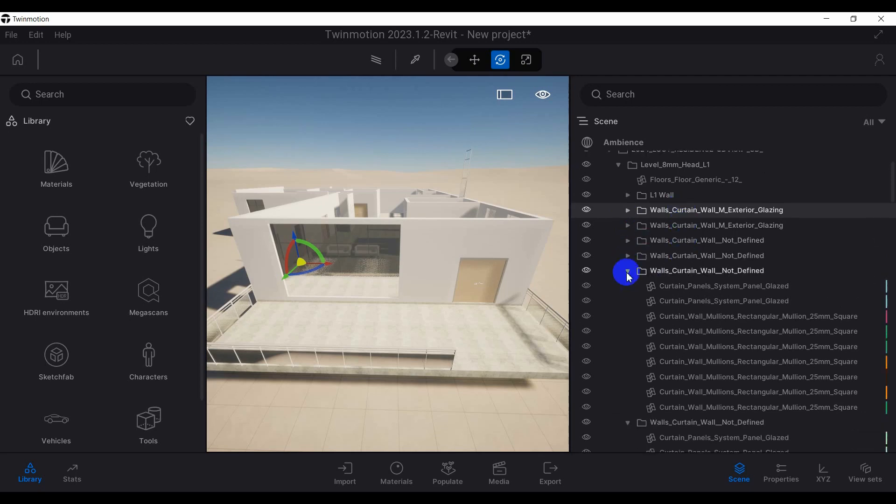
click(628, 271)
click(628, 286)
click(628, 301)
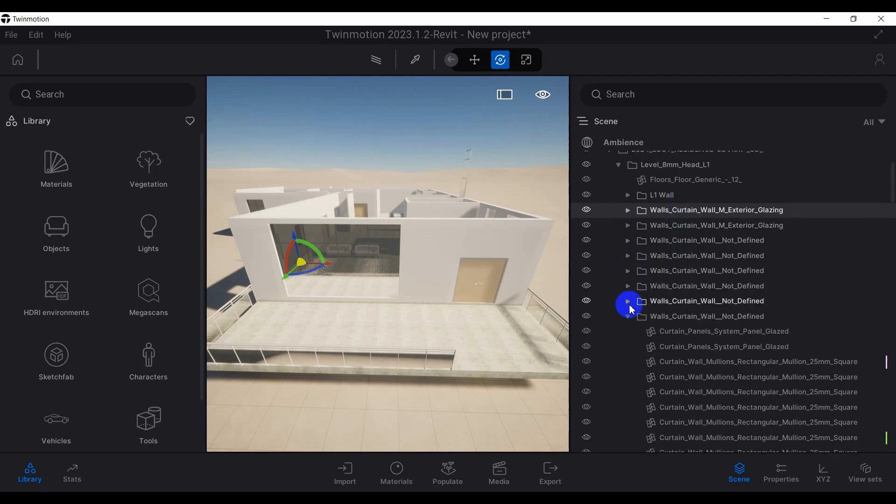
scroll(628, 303, down, 3)
click(628, 260)
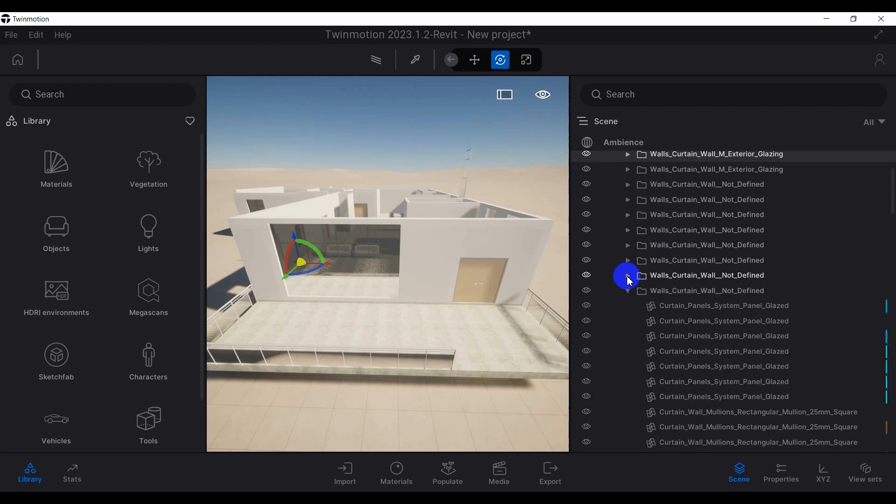
scroll(633, 264, down, 2)
click(629, 236)
click(629, 250)
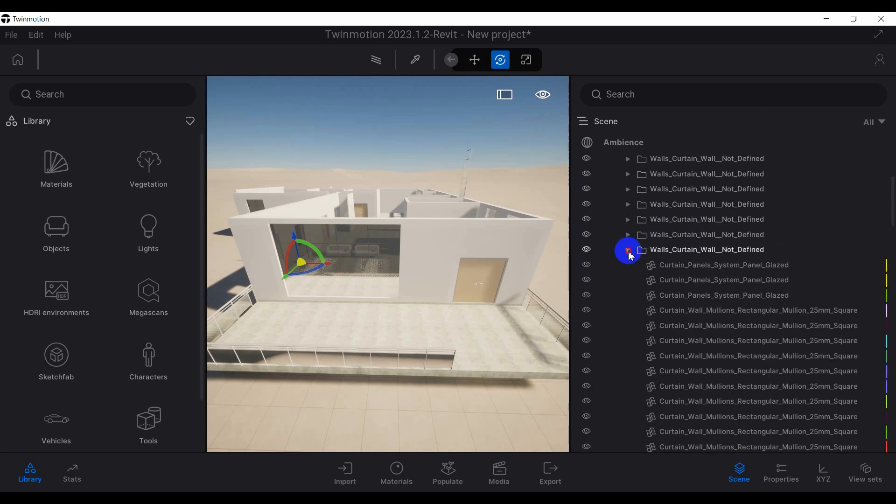
click(629, 265)
click(628, 280)
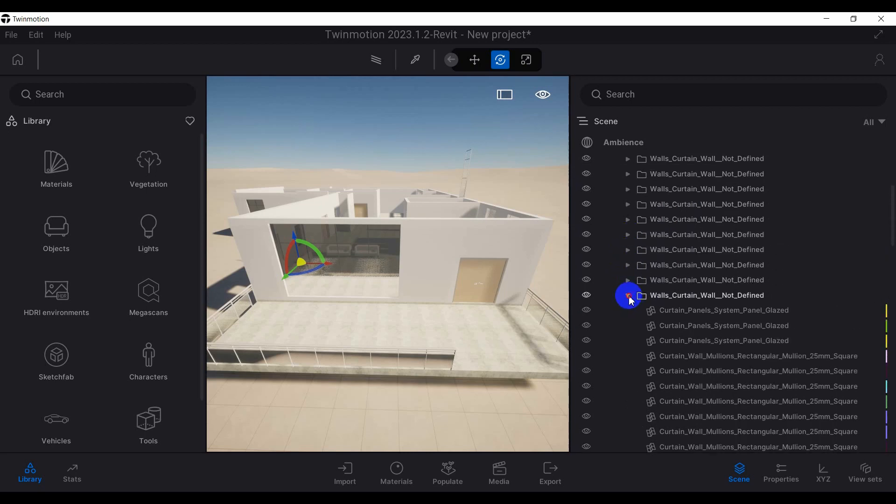
click(628, 295)
click(628, 310)
- Collapse the second pair of exterior glazing containers, the Walls_Curtain_Wall__Not_Defined container after them, and both glass panel railing containers
scroll(660, 267, down, 3)
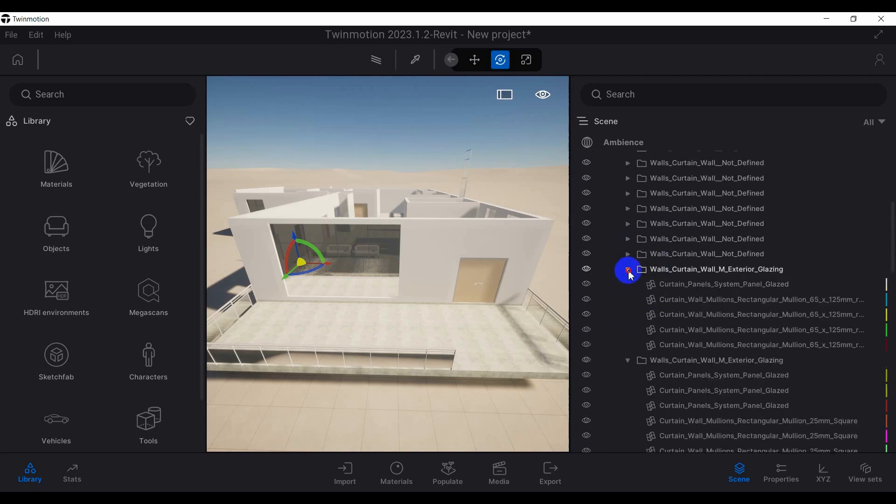
click(628, 269)
click(628, 283)
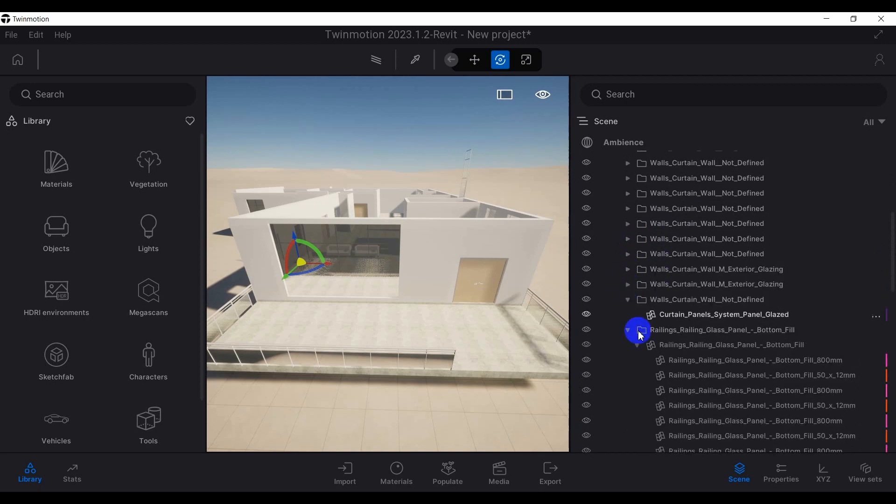
click(629, 299)
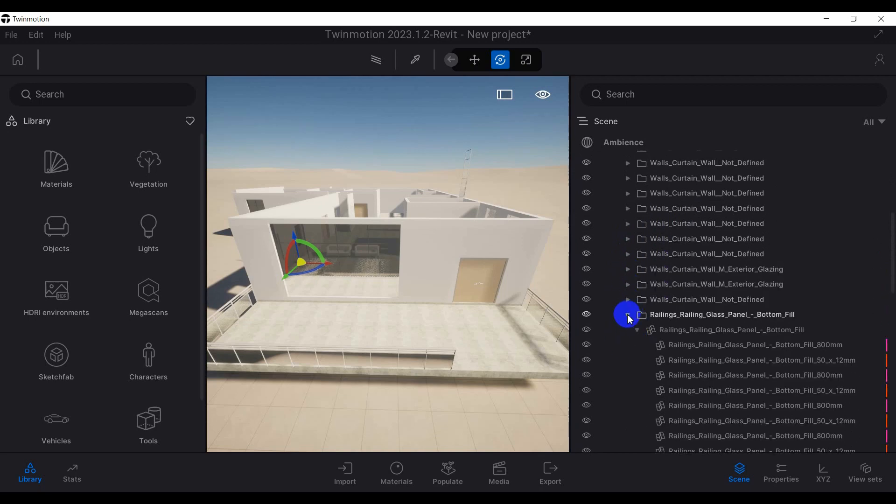
click(628, 315)
click(628, 329)
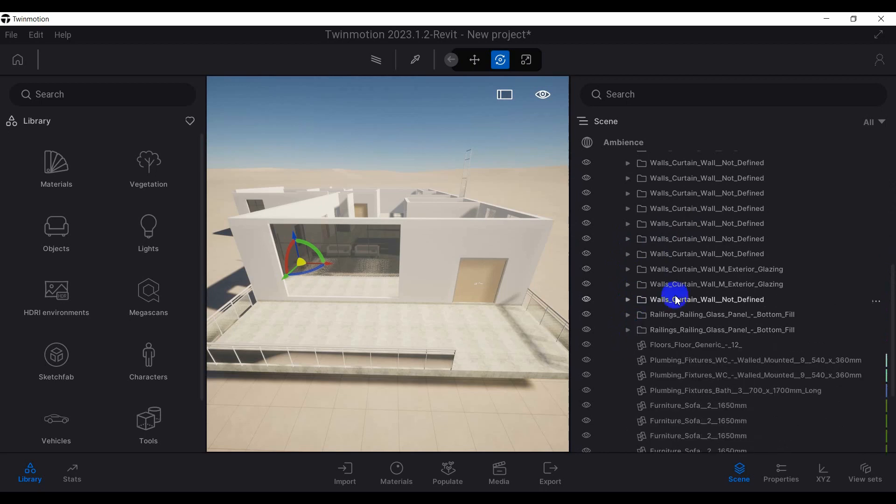
- Review the collapsed curtain wall containers in Level_8mm_Head_L1, from the first exterior glazing container to the last Walls_Curtain_Wall__Not_Defined
scroll(691, 294, down, 5)
scroll(690, 291, up, 10)
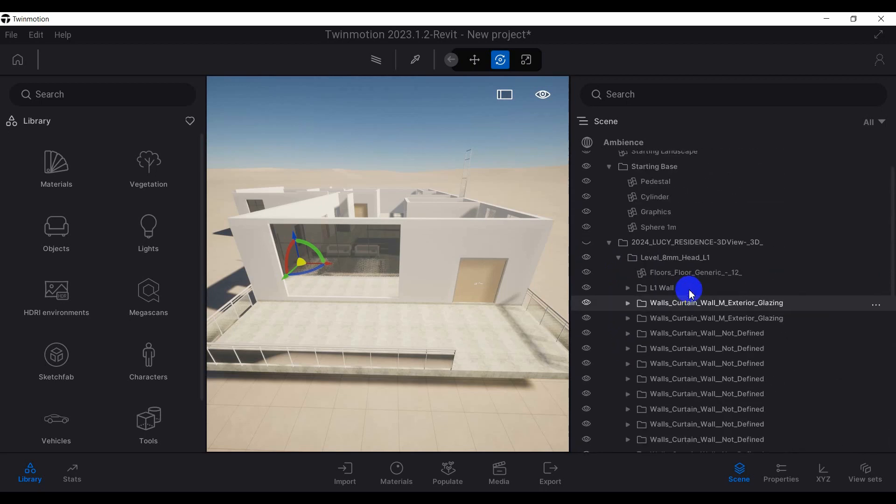
scroll(753, 286, down, 2)
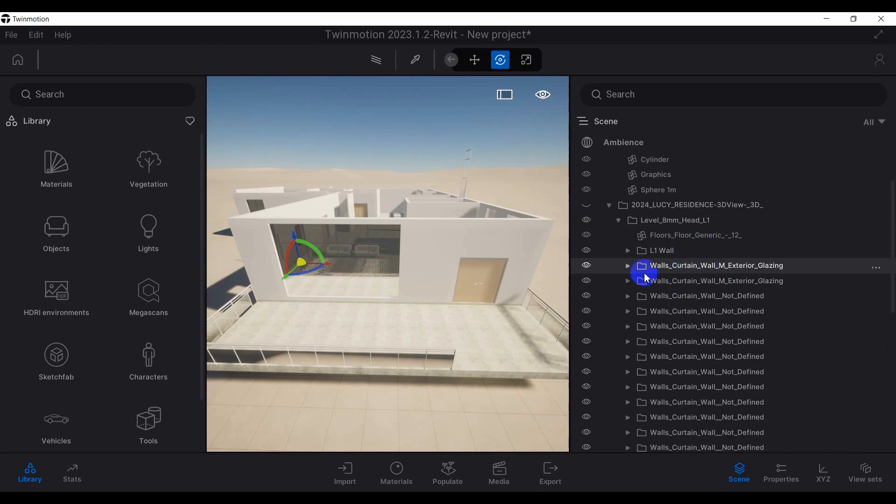
click(627, 266)
click(628, 266)
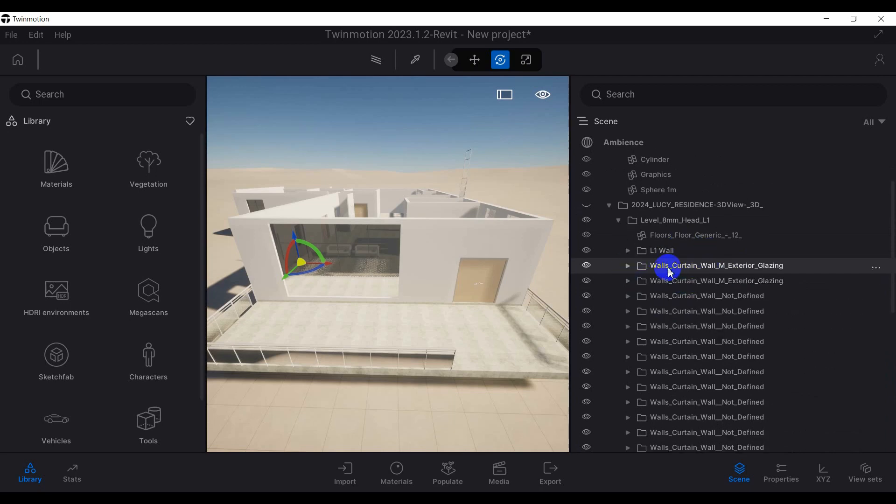
scroll(665, 267, down, 5)
scroll(671, 274, down, 5)
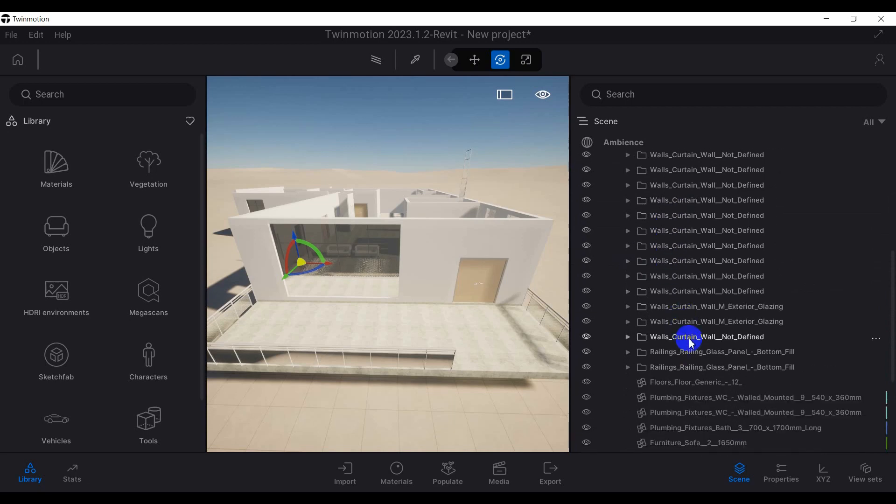
scroll(691, 332, up, 8)
scroll(690, 322, down, 4)
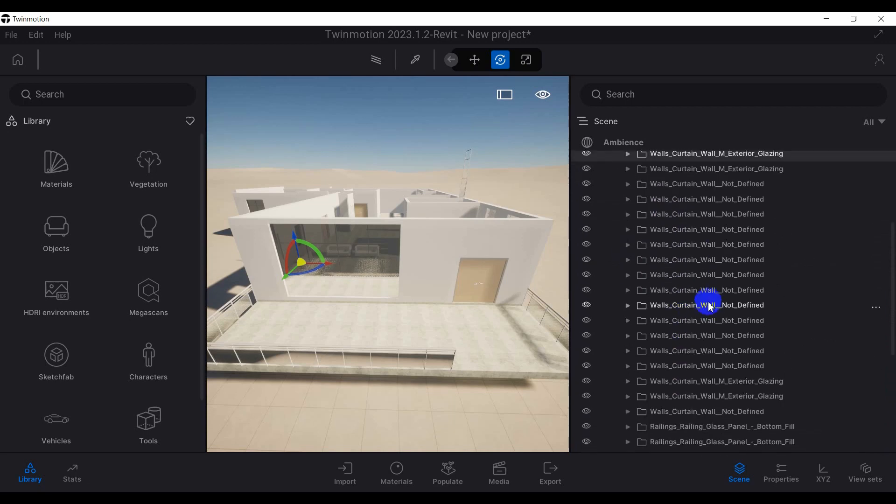
scroll(691, 326, down, 3)
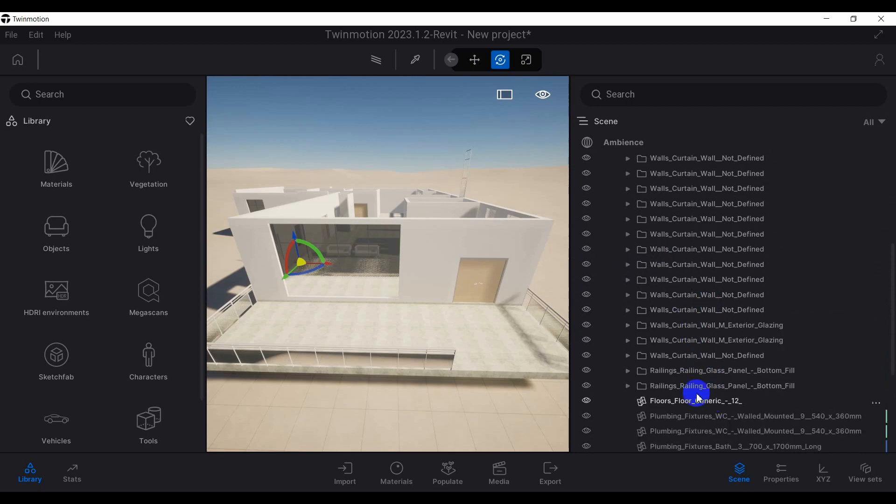
click(692, 355)
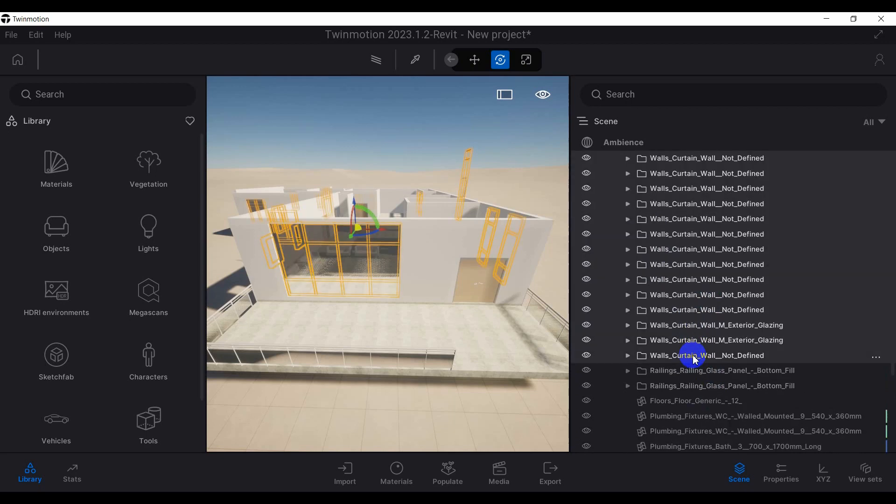
scroll(710, 330, up, 4)
scroll(713, 330, up, 2)
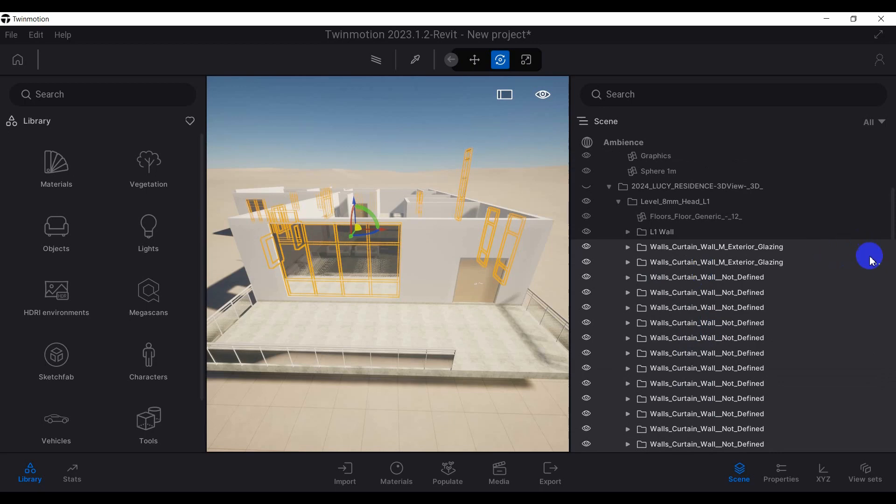
click(878, 249)
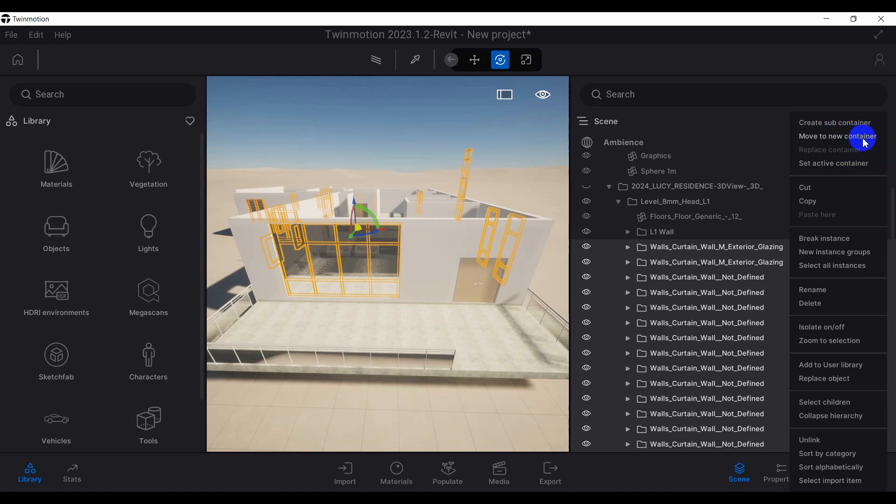
- Move all the curtain wall containers in Level_8mm_Head_L1 into a new container named L1 Curtain Wall and collapse it
click(748, 247)
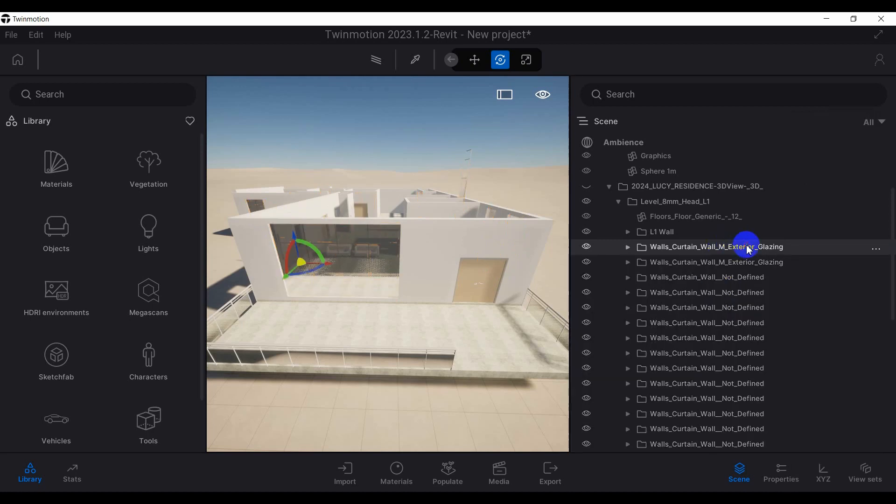
scroll(719, 250, down, 3)
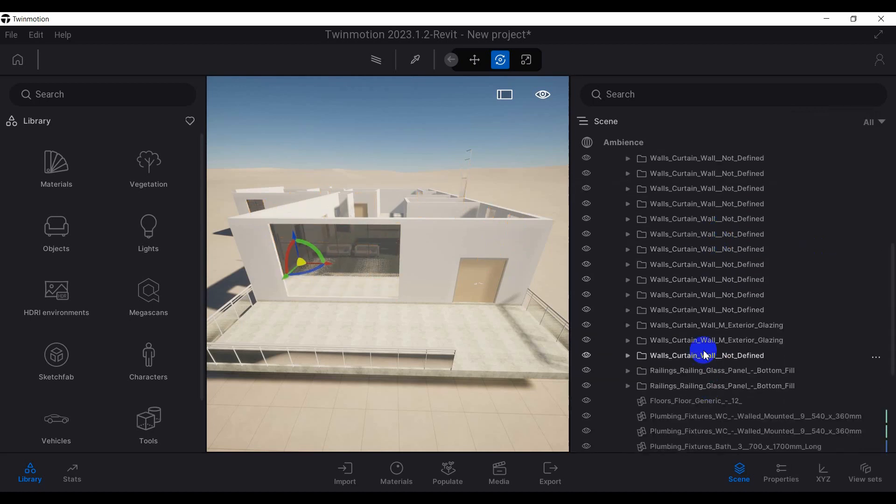
click(704, 357)
scroll(844, 248, up, 3)
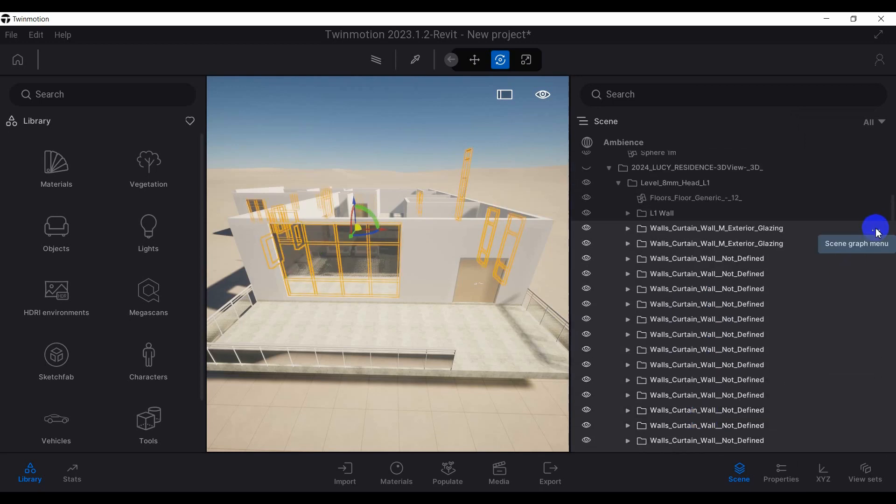
click(876, 231)
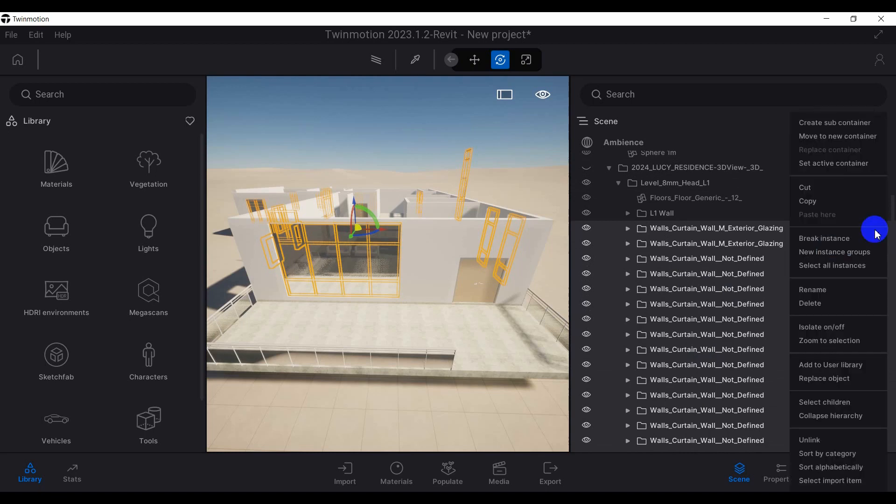
click(836, 140)
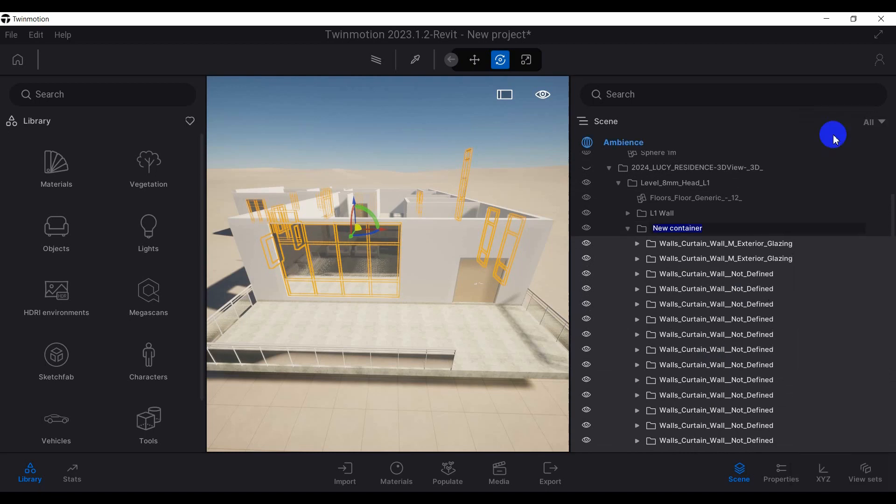
text(L1 Curtain Wall)
key(Return)
click(628, 229)
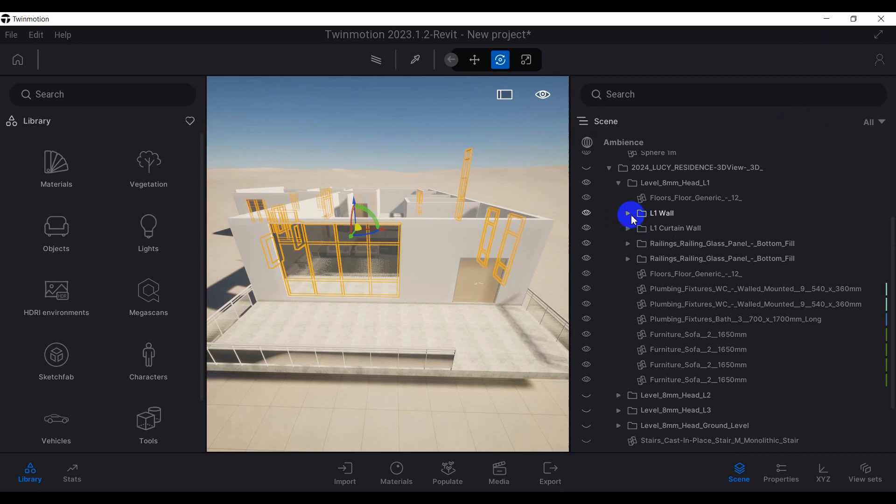
- Expand L1 Wall and move every door nested under its walls into a new container named L1 Door
click(629, 215)
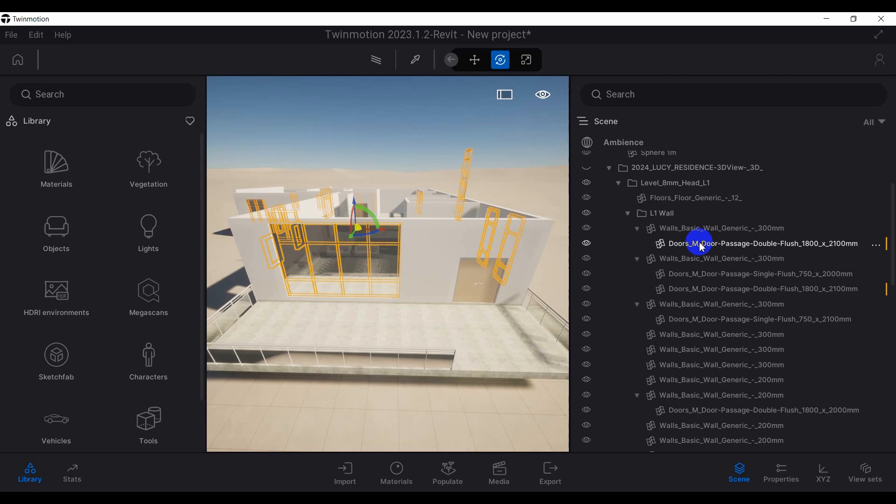
click(749, 247)
ctrl+click(747, 275)
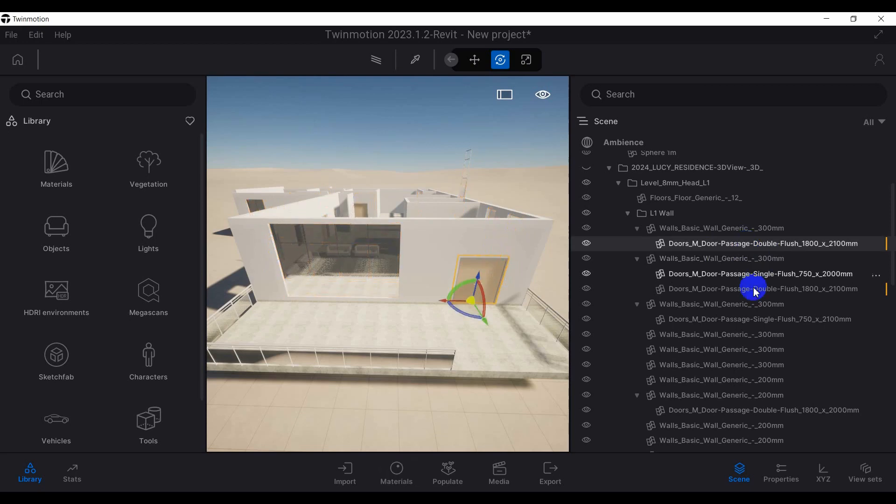
ctrl+click(741, 290)
ctrl+click(733, 319)
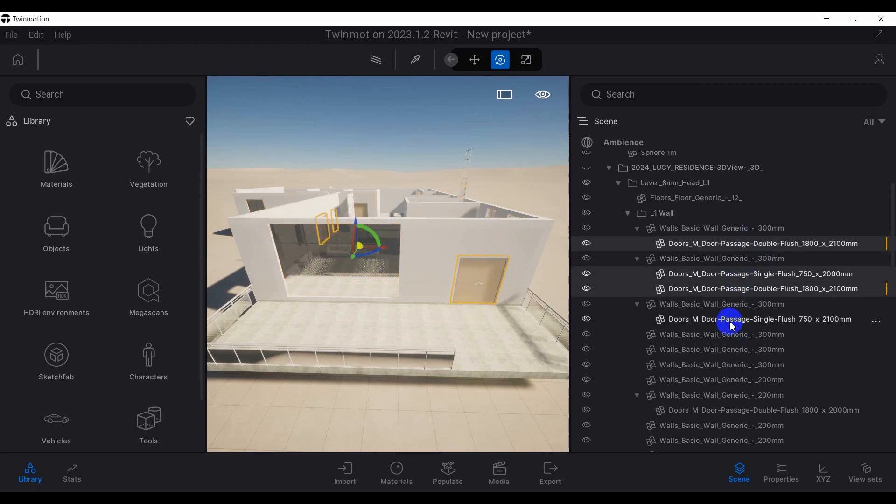
scroll(732, 324, down, 2)
ctrl+click(715, 373)
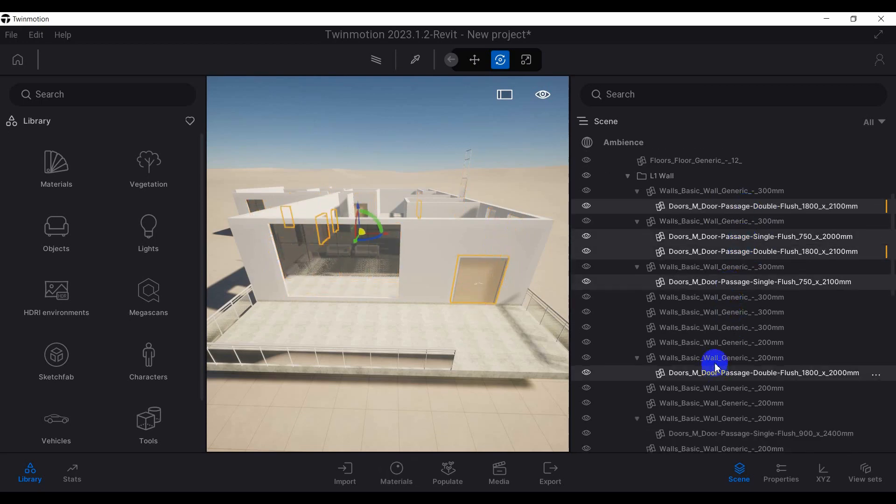
scroll(716, 366, down, 5)
ctrl+click(732, 342)
scroll(734, 341, down, 4)
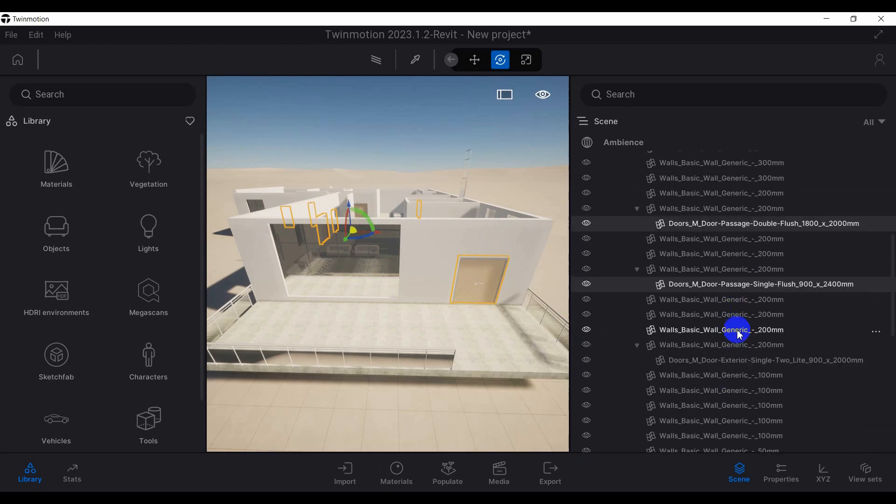
ctrl+click(736, 341)
scroll(730, 287, down, 8)
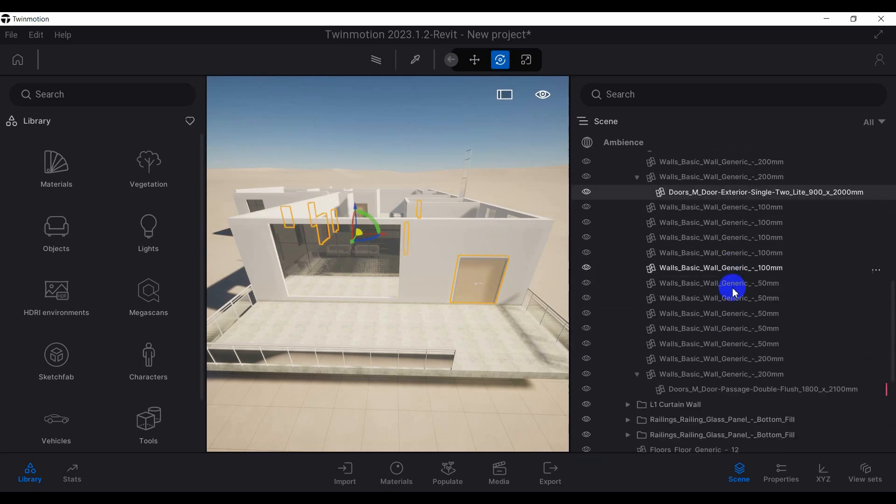
ctrl+click(723, 390)
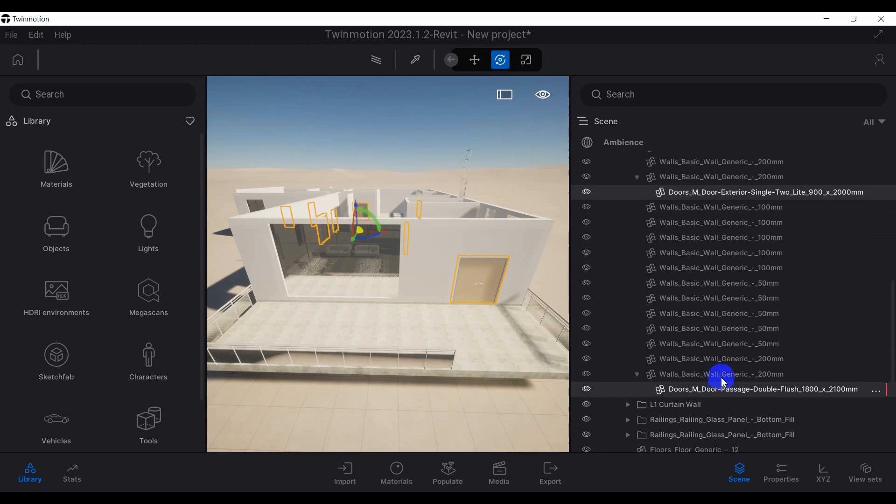
click(878, 390)
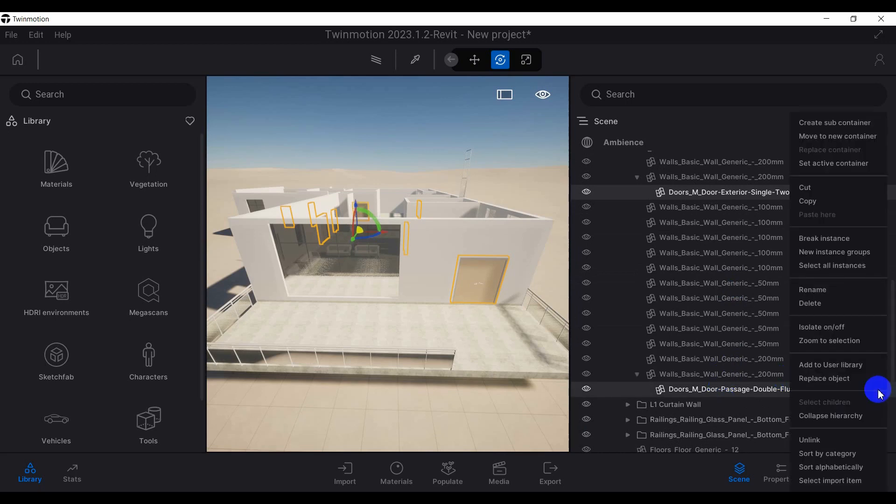
click(834, 142)
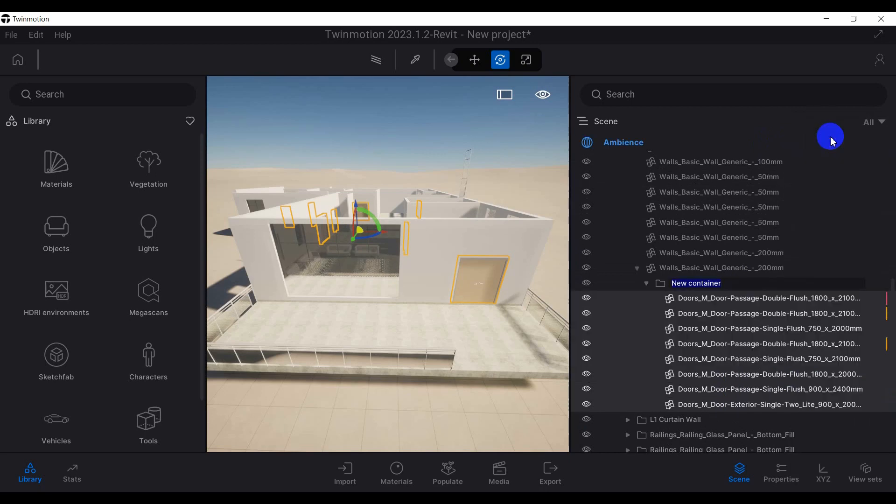
key(BackSpace)
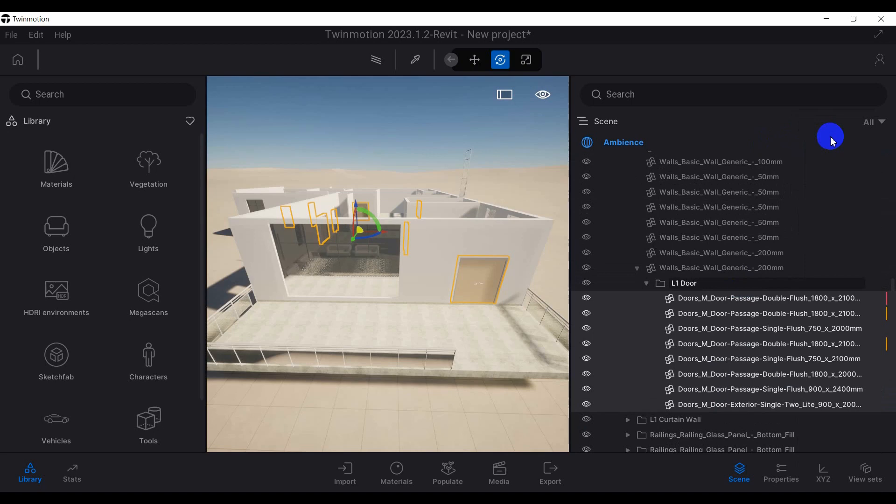
click(675, 289)
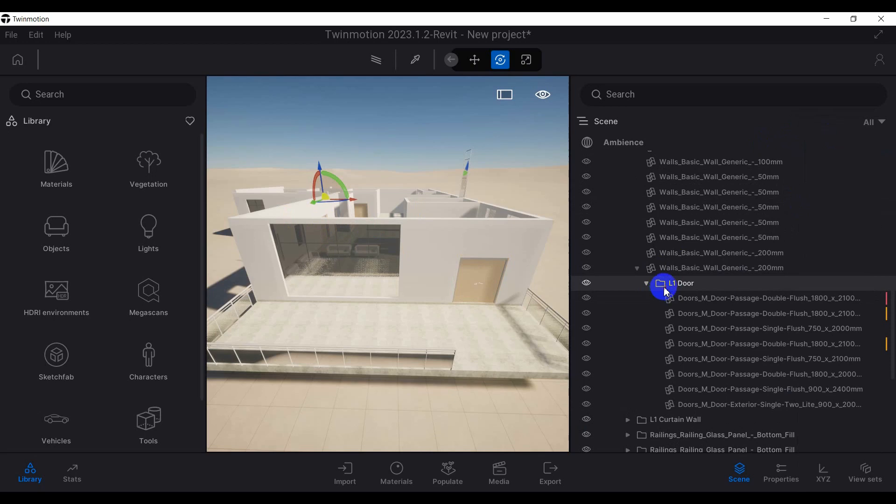
- Move the L1 Door container out of L1 Wall to directly above it in Level_8mm_Head_L1, and collapse both containers
drag(667, 291, 652, 260)
scroll(675, 211, up, 5)
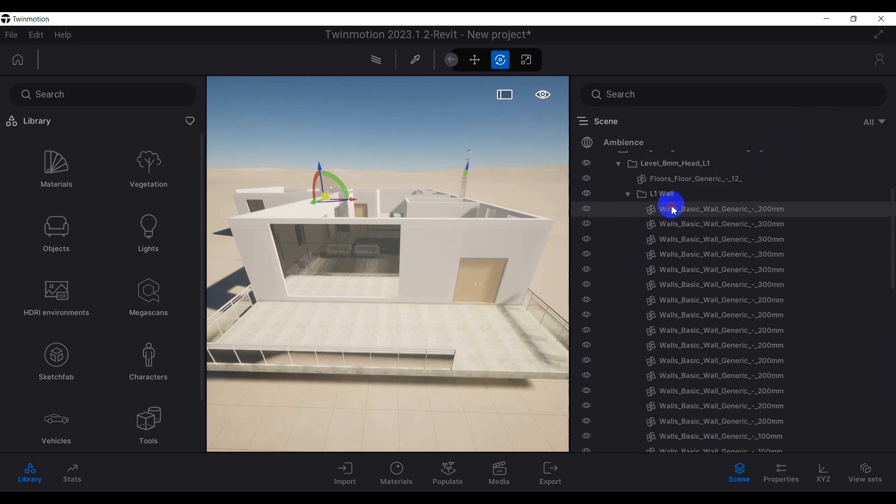
scroll(672, 210, up, 3)
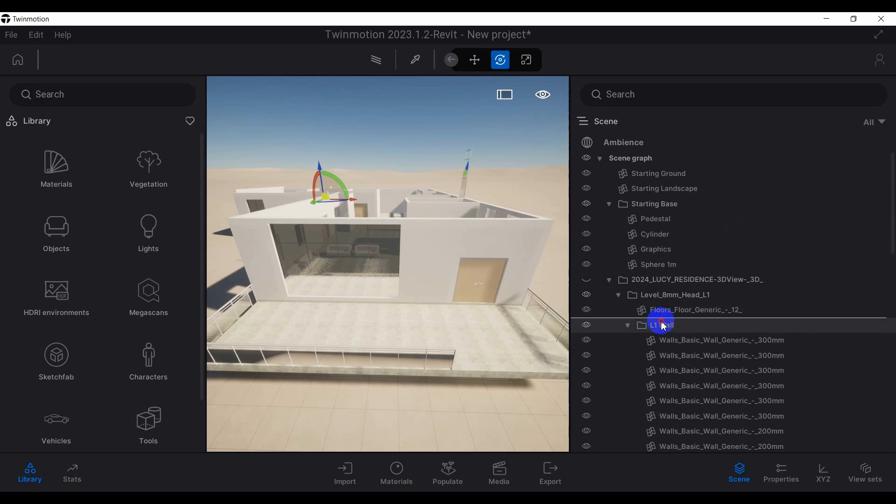
drag(664, 326, 663, 326)
click(628, 325)
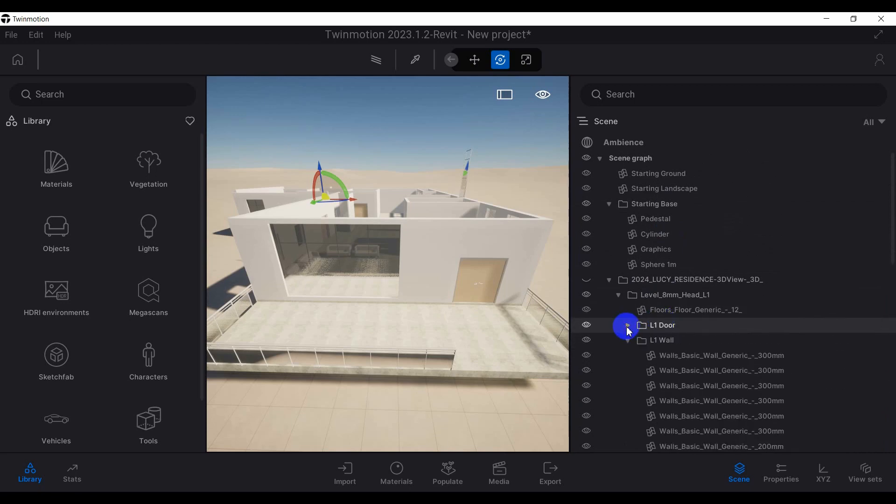
click(627, 340)
- Reorder the L1 Door container to sit directly below L1 Curtain Wall
scroll(644, 280, down, 3)
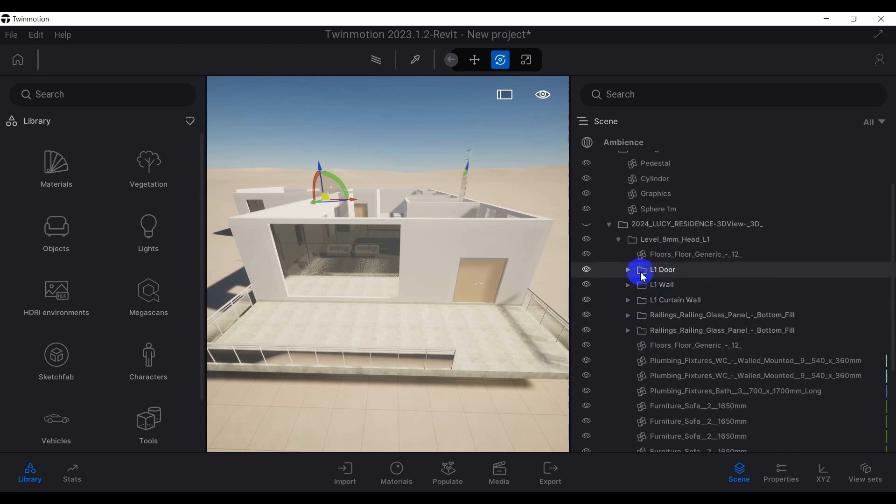
drag(643, 277, 633, 315)
drag(634, 313, 633, 308)
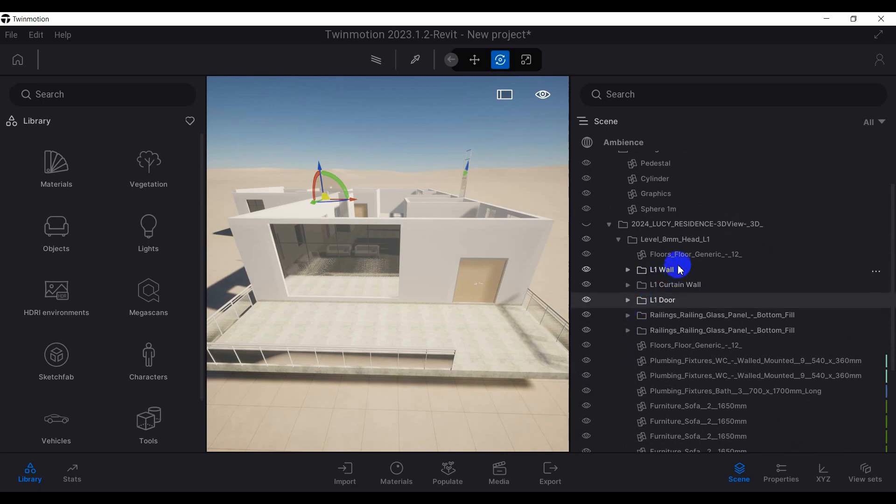
- Move both generic floors in Level_8mm_Head_L1 into a new container named L1 Floor and collapse it
scroll(682, 268, down, 3)
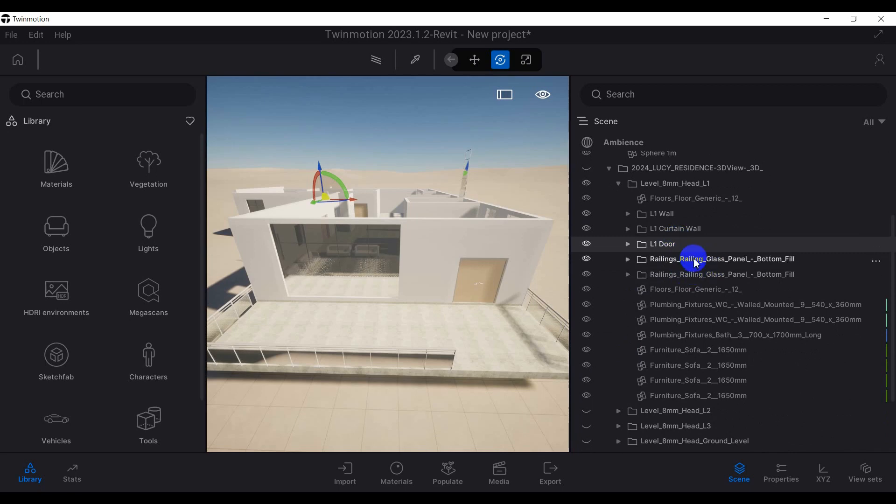
click(710, 201)
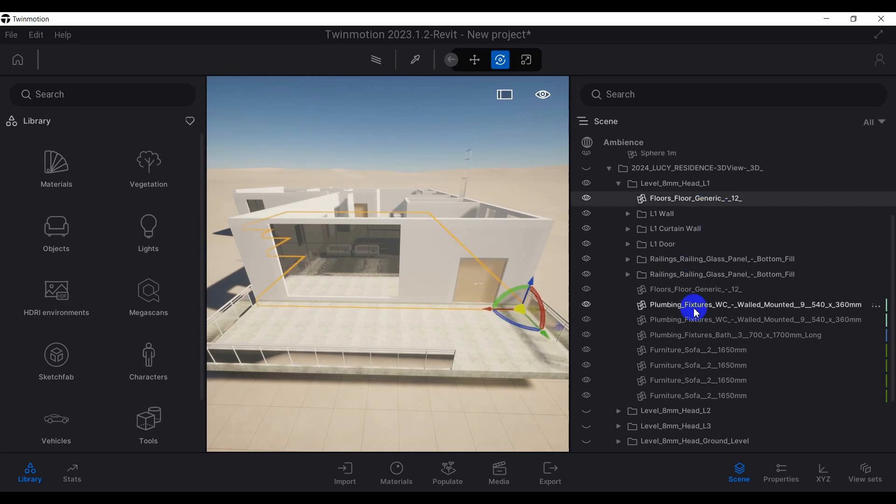
ctrl+click(707, 287)
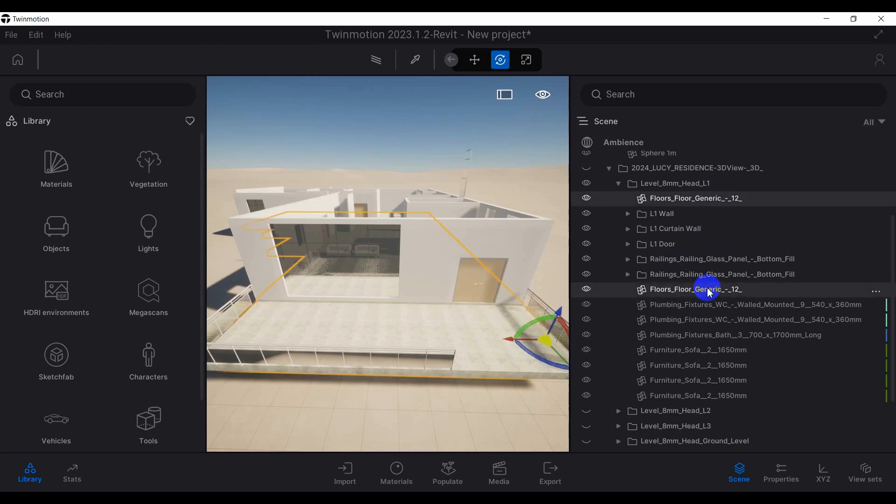
click(879, 199)
click(843, 139)
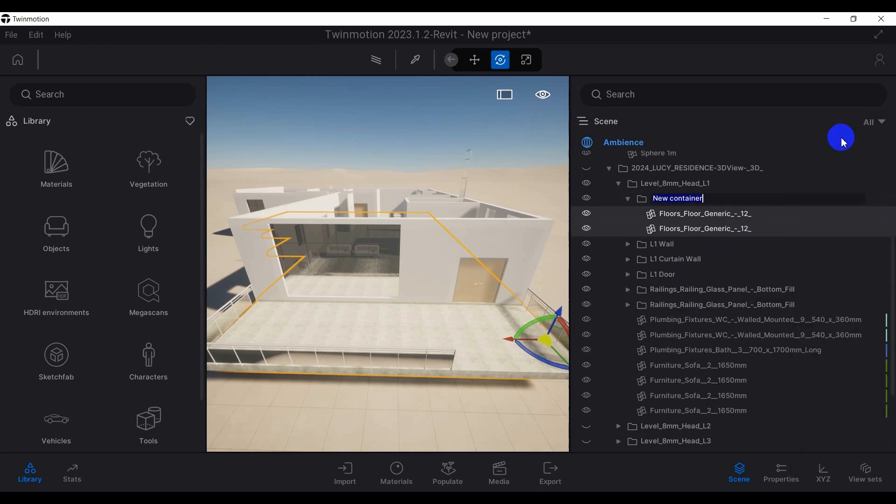
key(BackSpace)
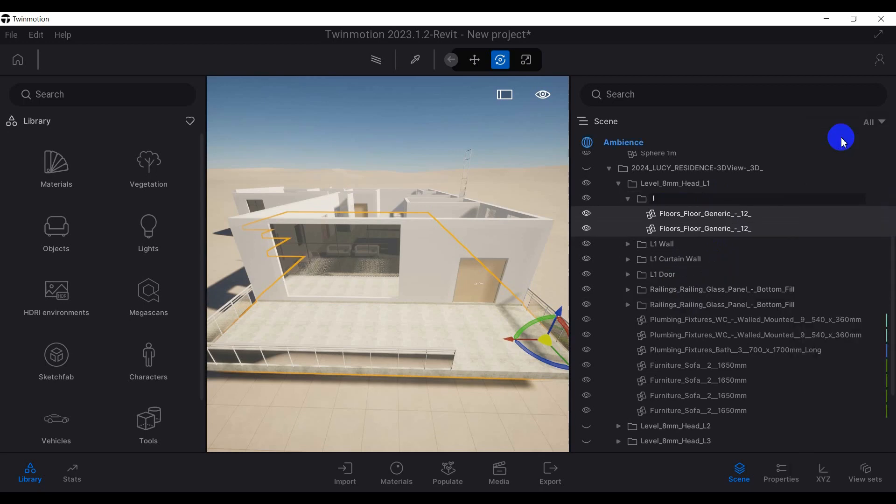
text(L1 Floor)
key(Return)
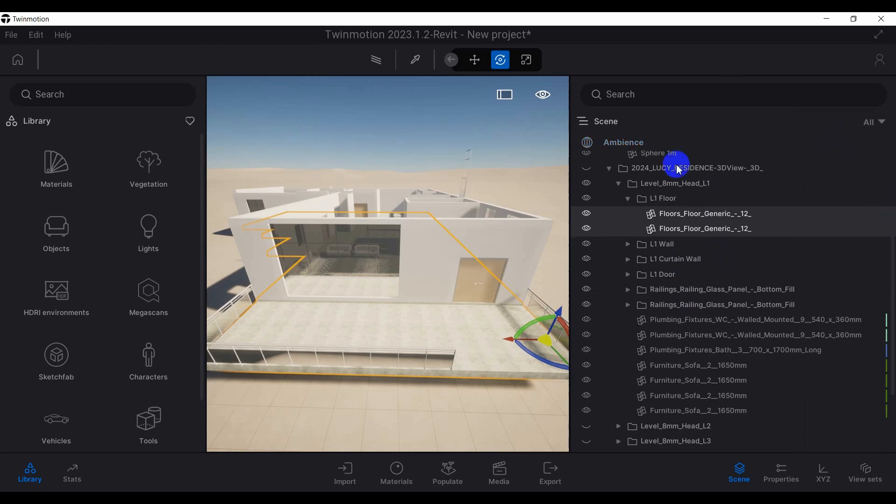
click(684, 205)
click(628, 199)
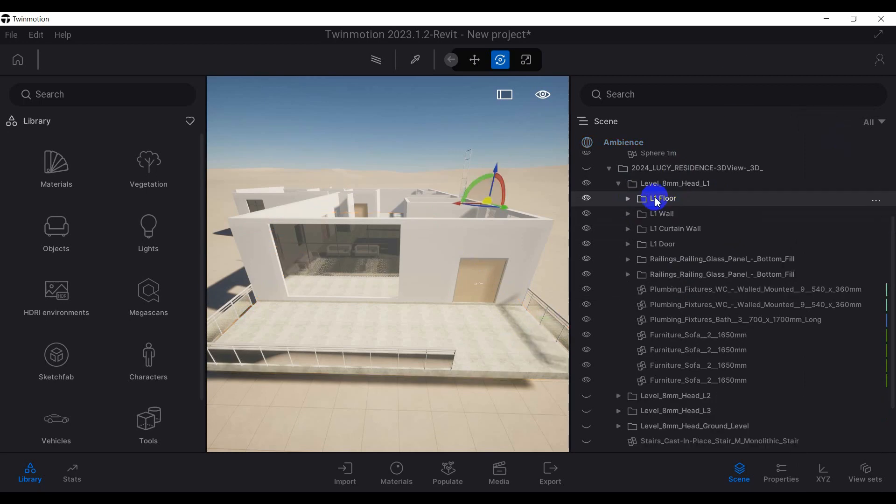
- Try to reorder the L1 Floor container to sit between L1 Curtain Wall and L1 Door
drag(654, 198, 655, 239)
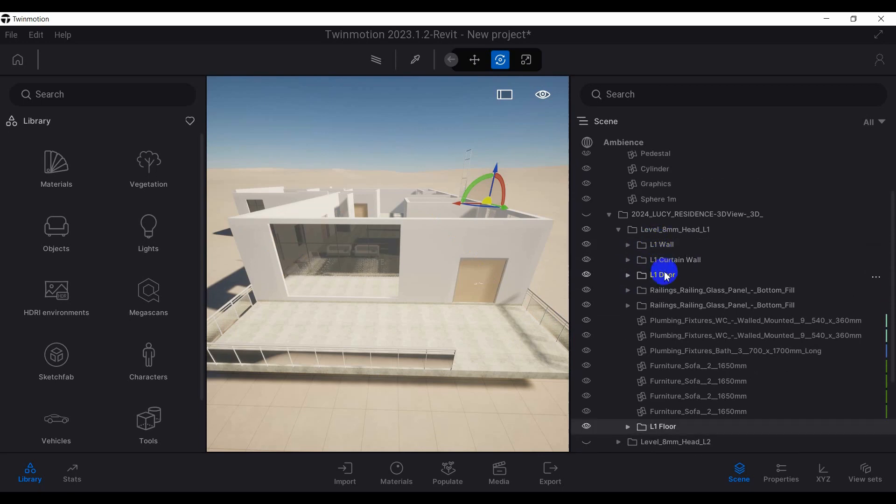
- Move all the plumbing fixtures and sofas in Level_8mm_Head_L1 into a new container named L1 Furniture and collapse it
scroll(666, 261, down, 1)
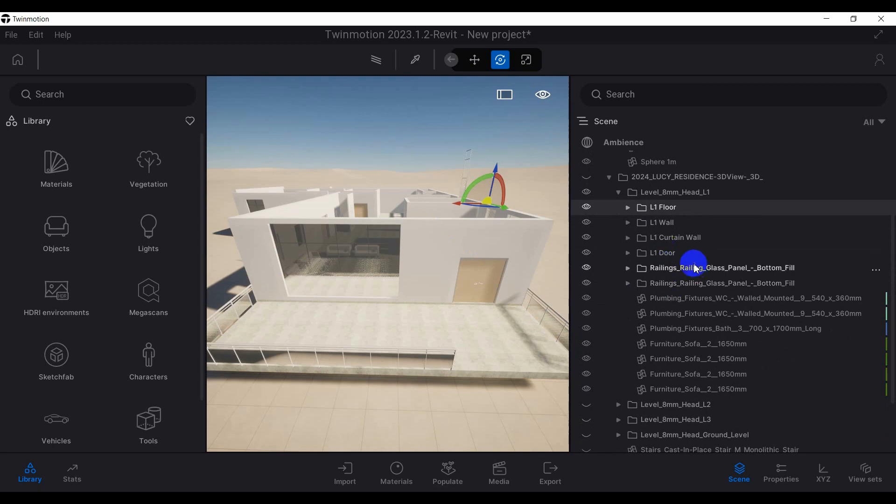
scroll(697, 269, down, 1)
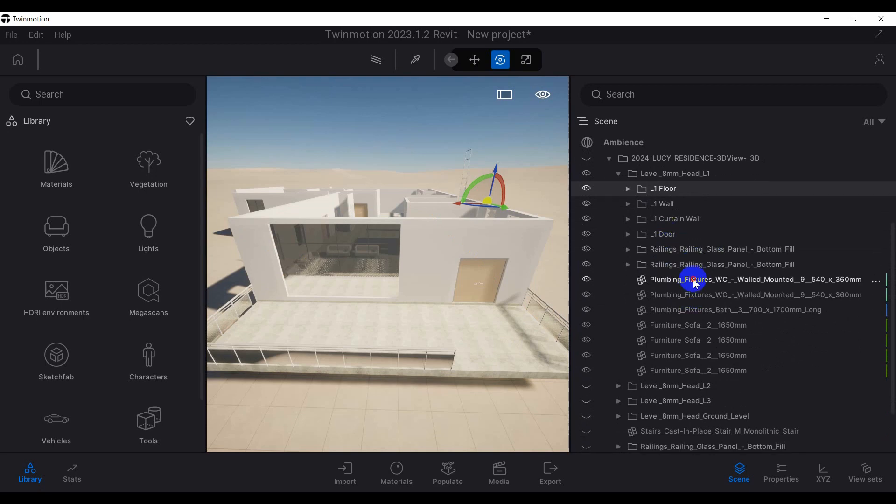
click(695, 283)
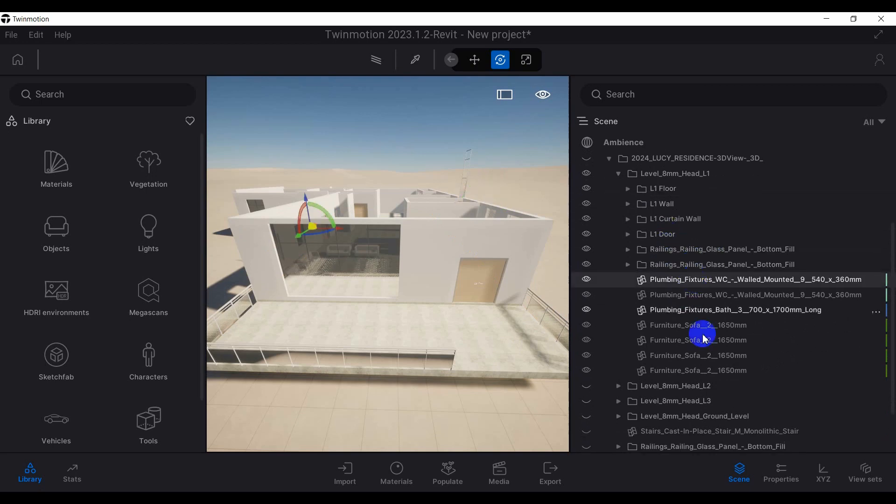
shift+click(699, 374)
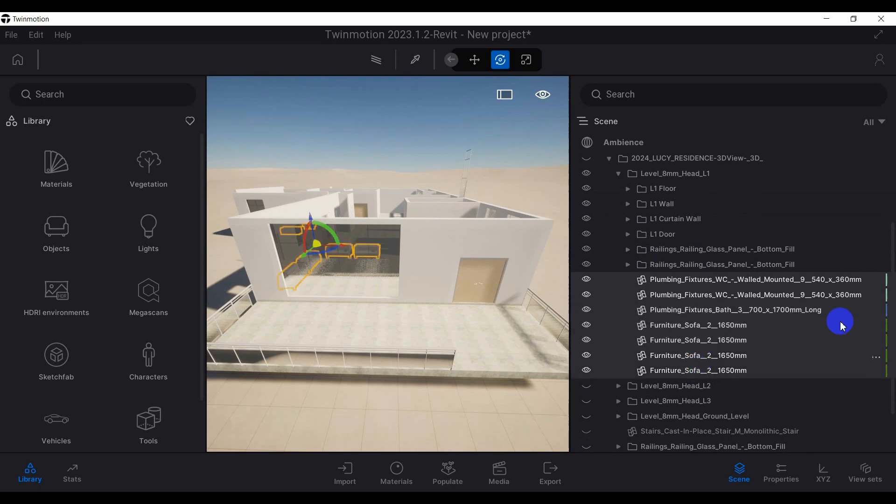
right_click(876, 284)
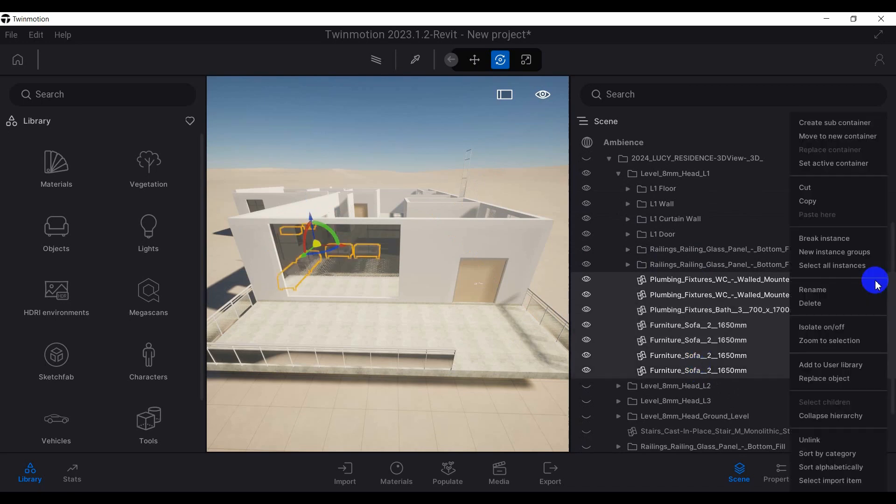
click(826, 137)
text(L)
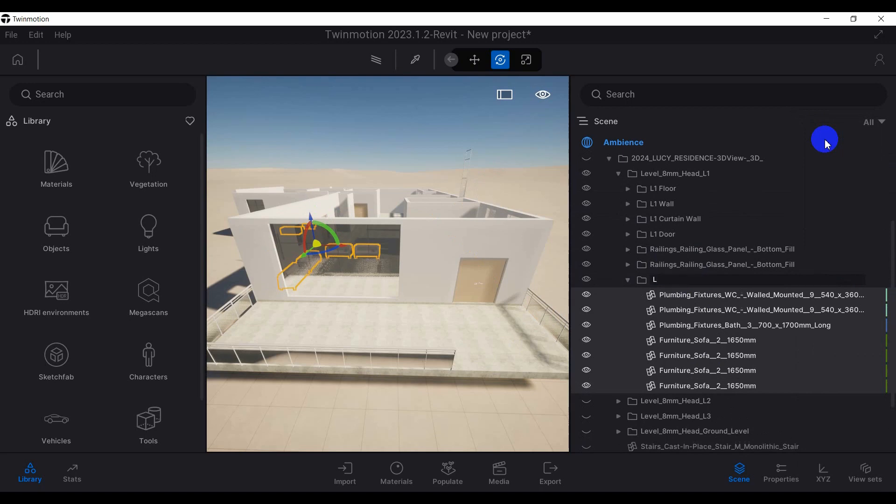
text(1 Furniture)
key(Return)
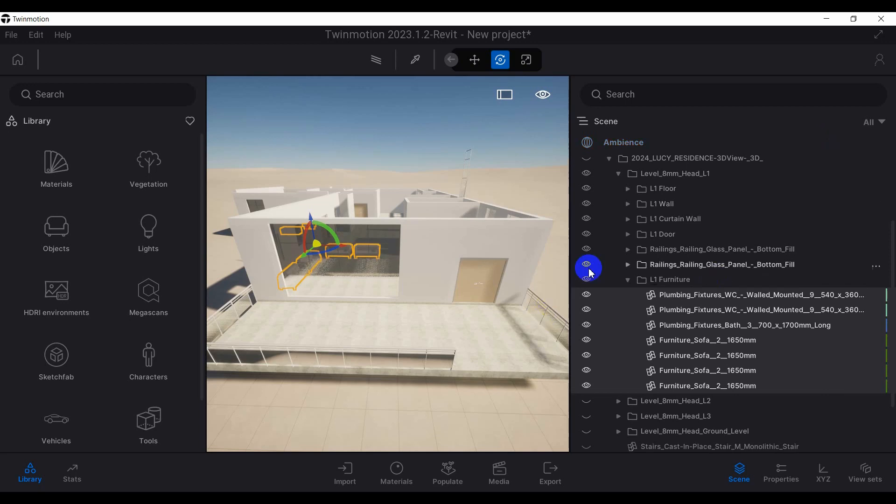
click(627, 280)
scroll(710, 295, up, 2)
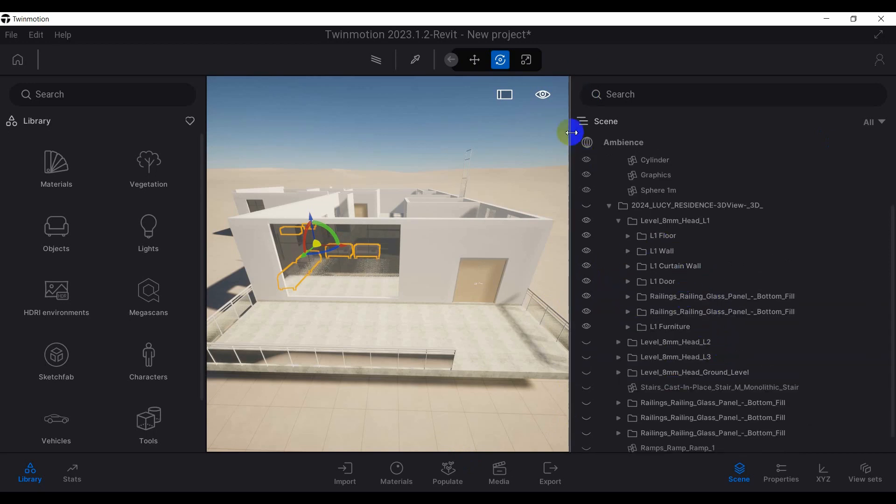
- Widen the 3D viewport by narrowing the scene graph area, and zoom out to frame the whole house level
drag(572, 130, 678, 152)
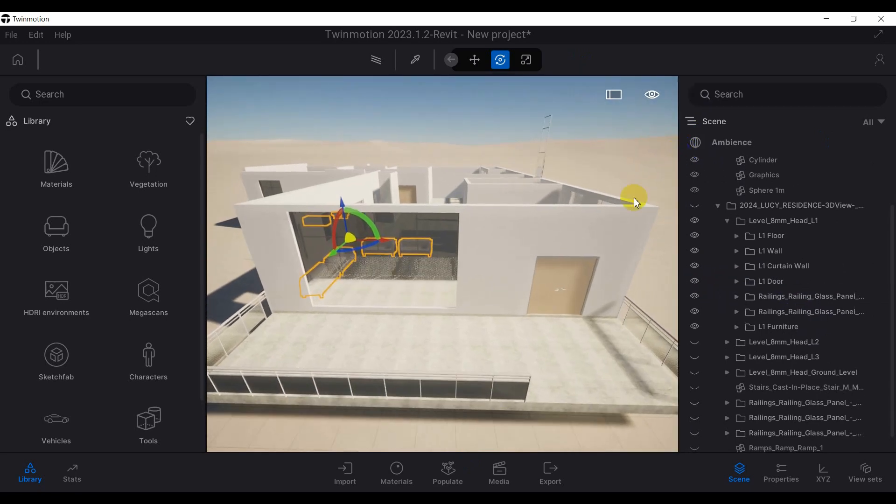
scroll(573, 215, down, 5)
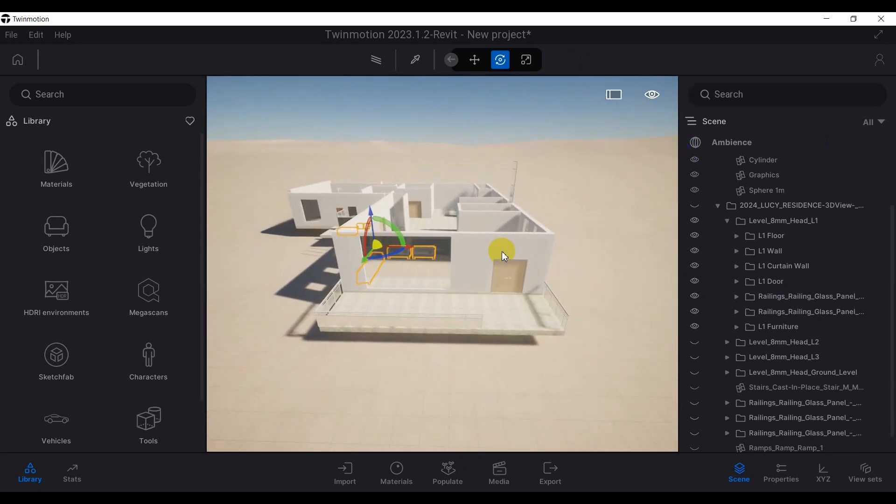